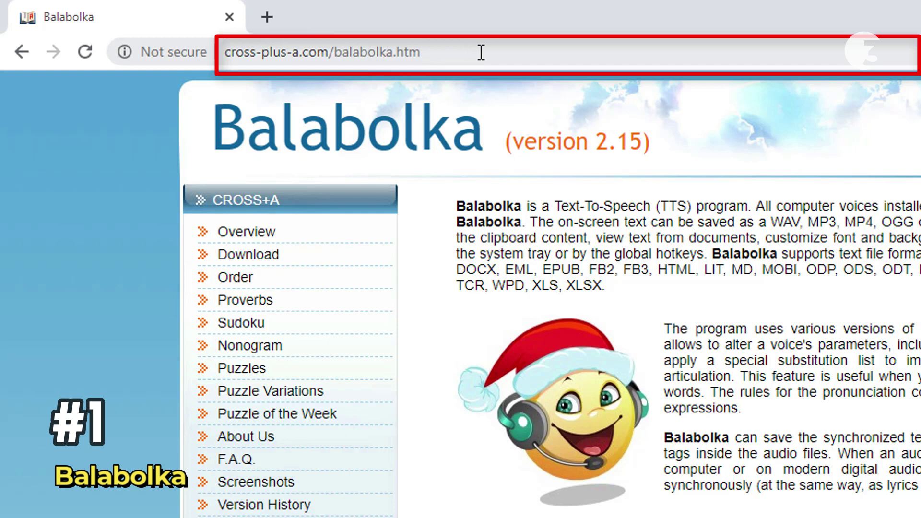
Switch from the Balabolka web page to the Balabolka program and select the SAPI 5 voice Microsoft David [English (United States)].
drag(481, 51, 408, 52)
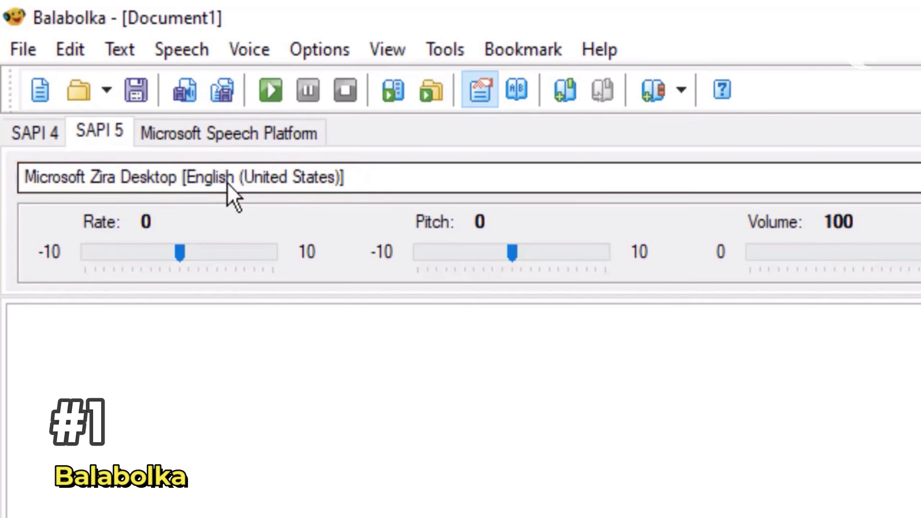
click(226, 180)
scroll(243, 309, up, 10)
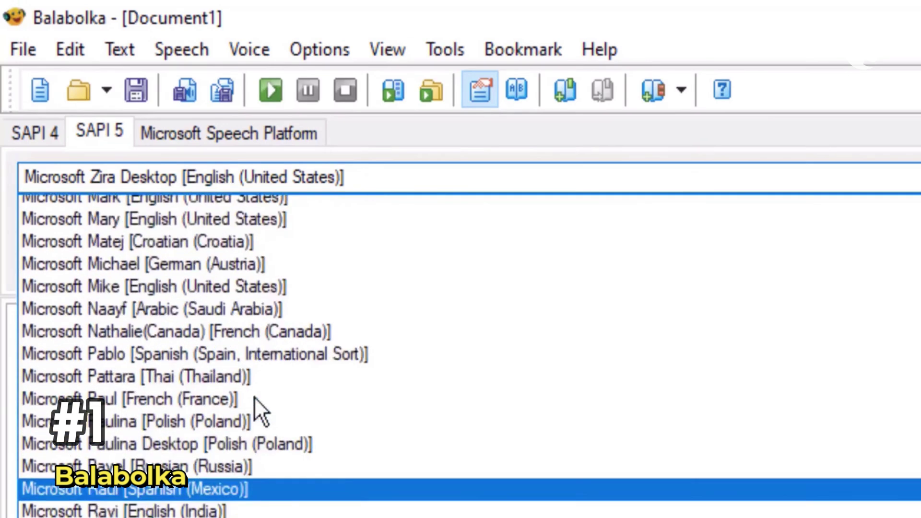
scroll(256, 396, up, 20)
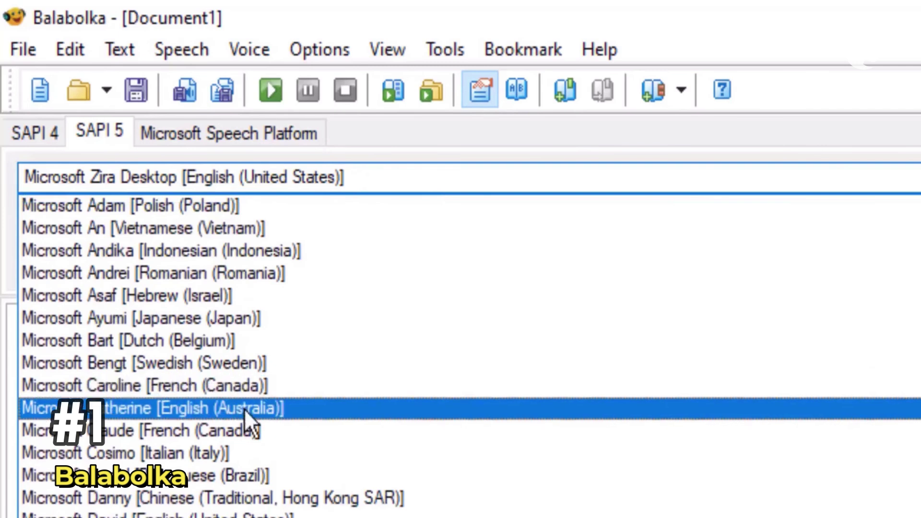
click(226, 514)
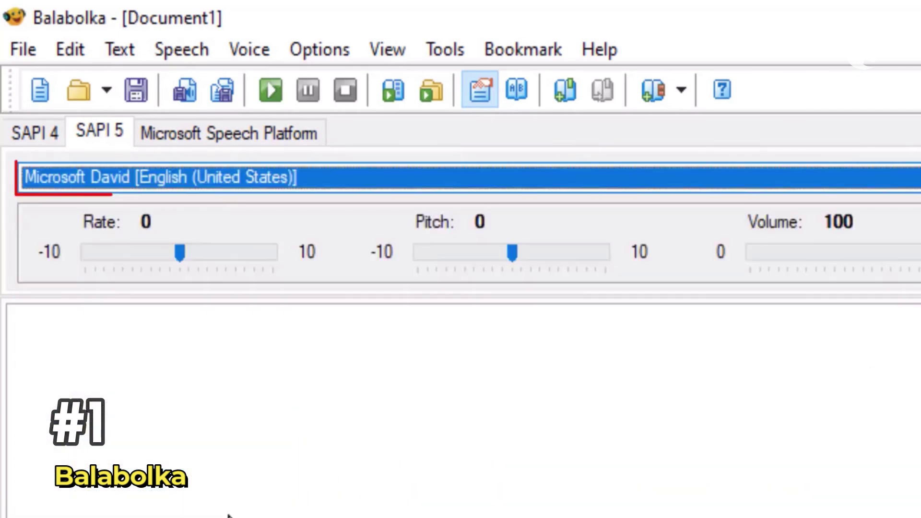
Look through the full list of SAPI 5 voices and leave the selected voice as it is.
click(205, 183)
scroll(388, 507, down, 20)
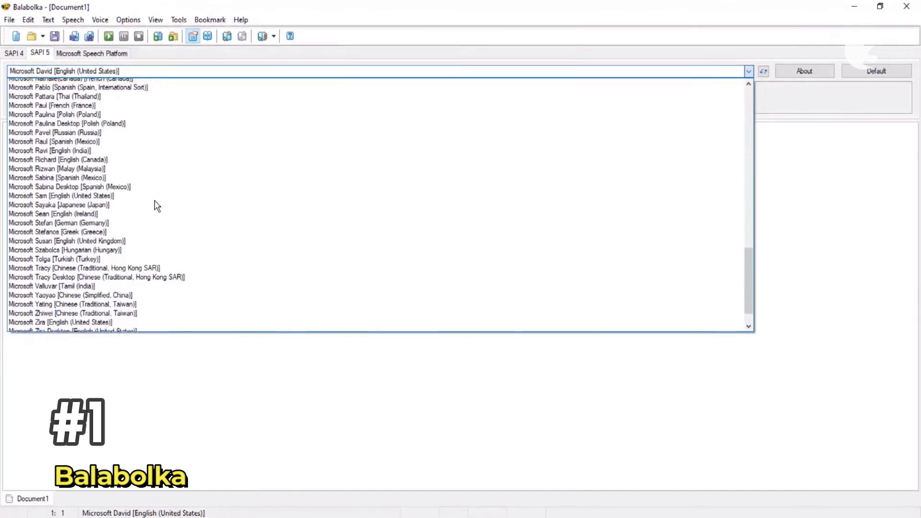
scroll(154, 200, up, 20)
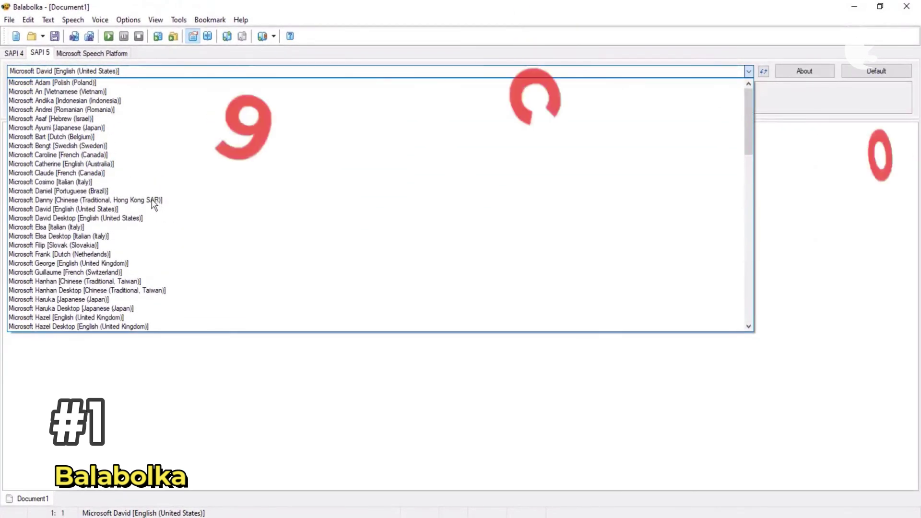
scroll(149, 197, down, 15)
scroll(149, 201, down, 2)
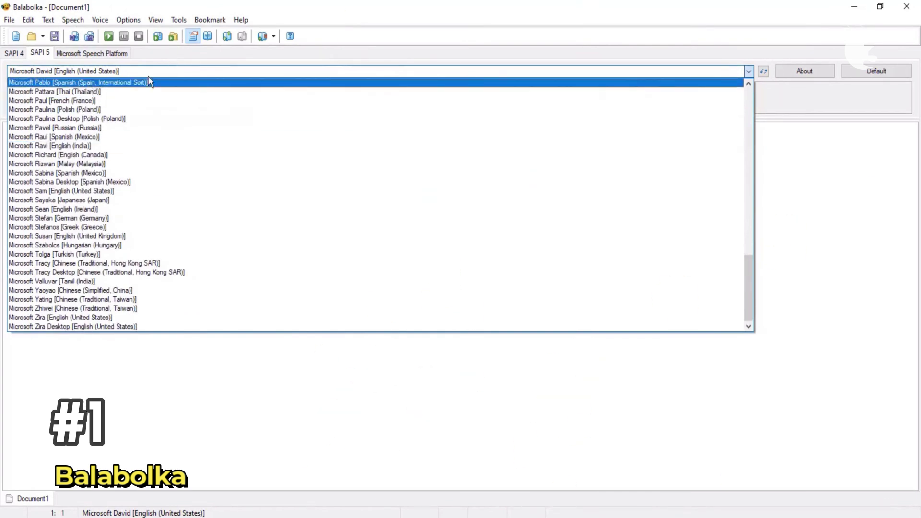
click(194, 58)
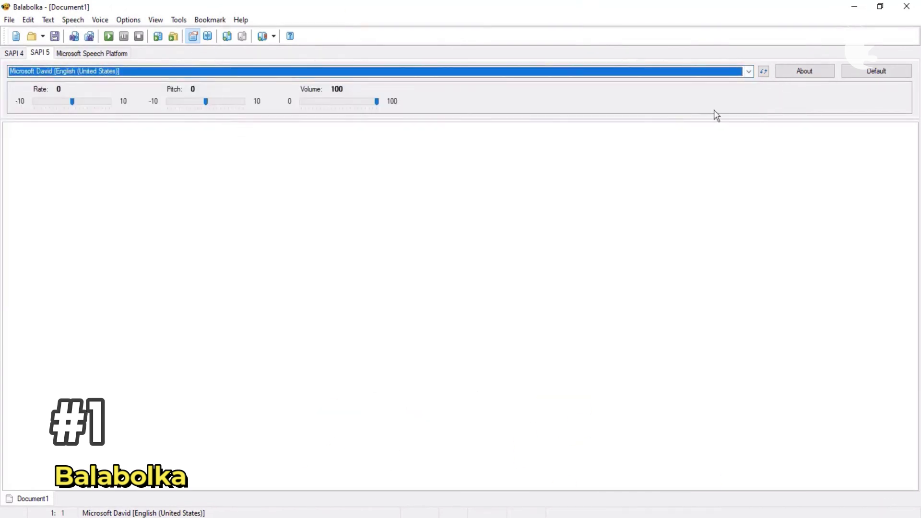
Enter "Balabolka is freeware, so you may create audio files for free." in the document and have it read aloud.
click(194, 132)
text(Balabolka is freeware, so you may create audio files for free.)
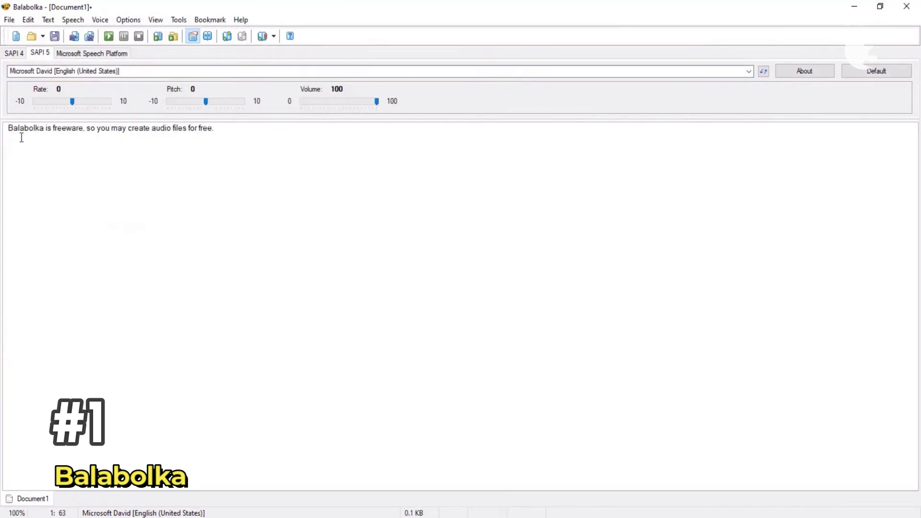
click(109, 36)
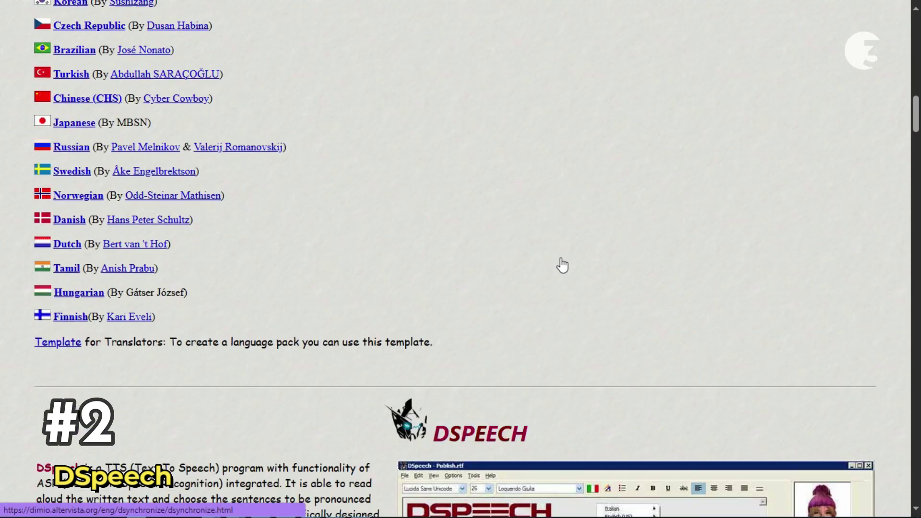
Find the DSpeech section on its website and highlight the program description.
scroll(559, 264, down, 7)
drag(37, 131, 246, 176)
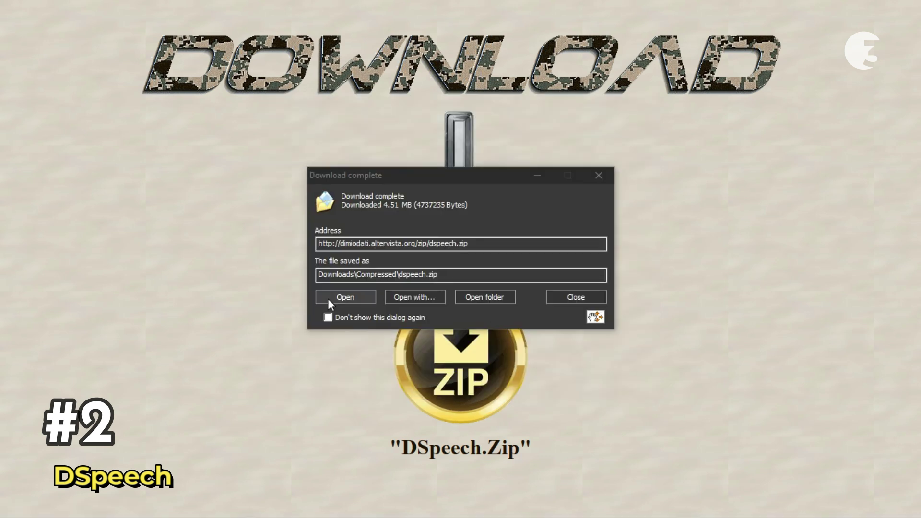
Open the downloaded dspeech.zip archive and launch dSpeech.exe from it.
click(329, 298)
click(143, 241)
double_click(143, 241)
double_click(150, 306)
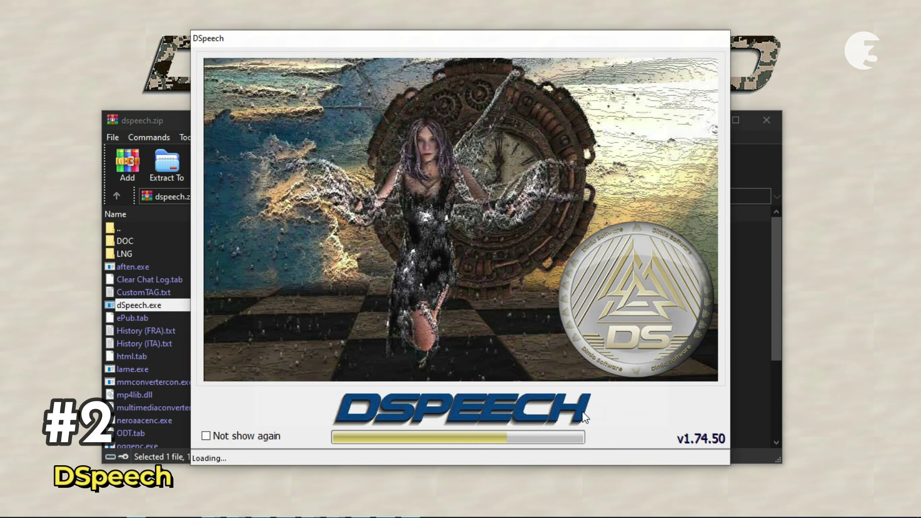
Have DSpeech read the description text aloud, and set the volume to 99, speed to 1 and pitch to 10.
key(Return)
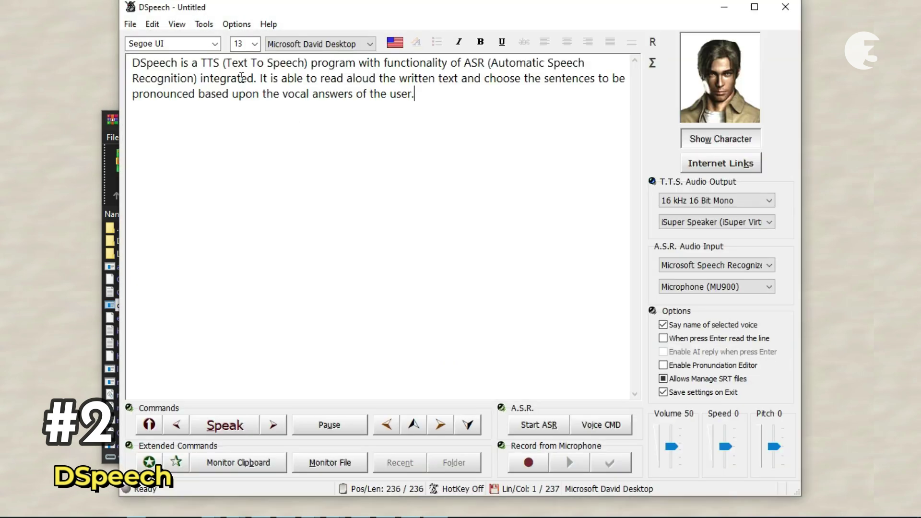
click(225, 425)
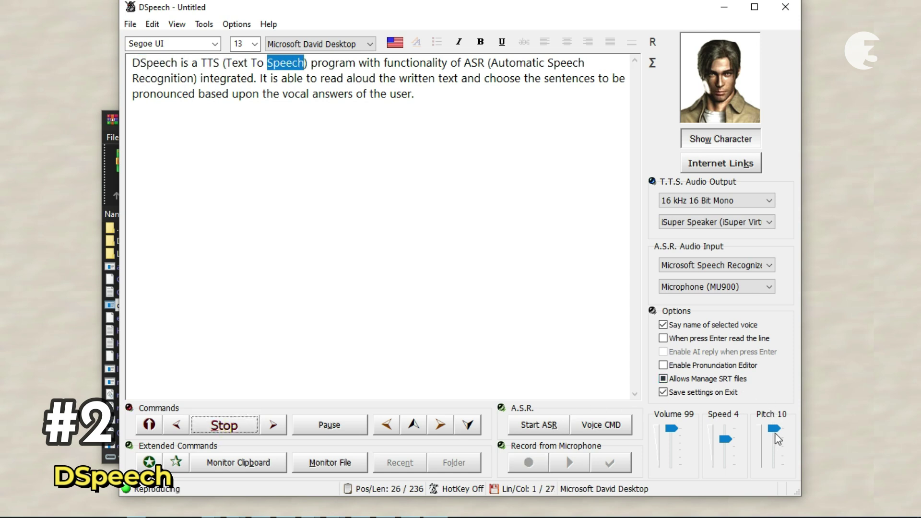
click(724, 446)
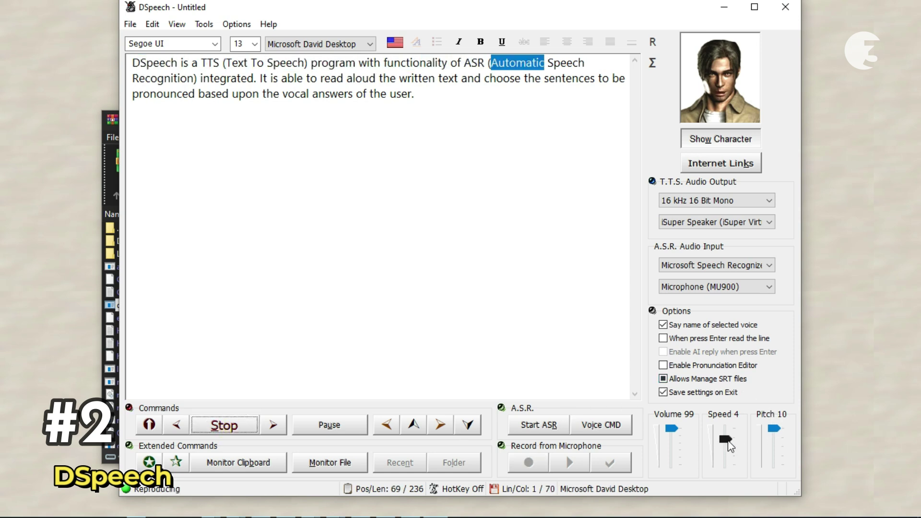
drag(728, 451, 728, 451)
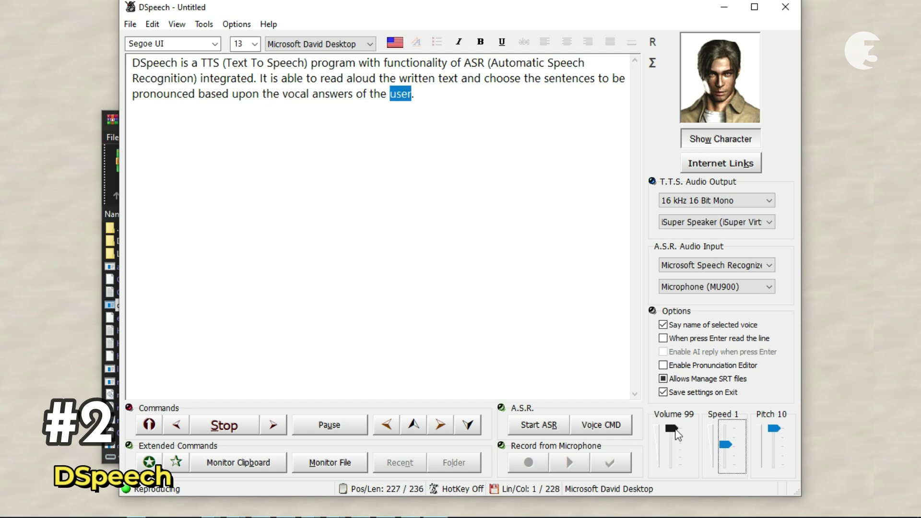
click(674, 429)
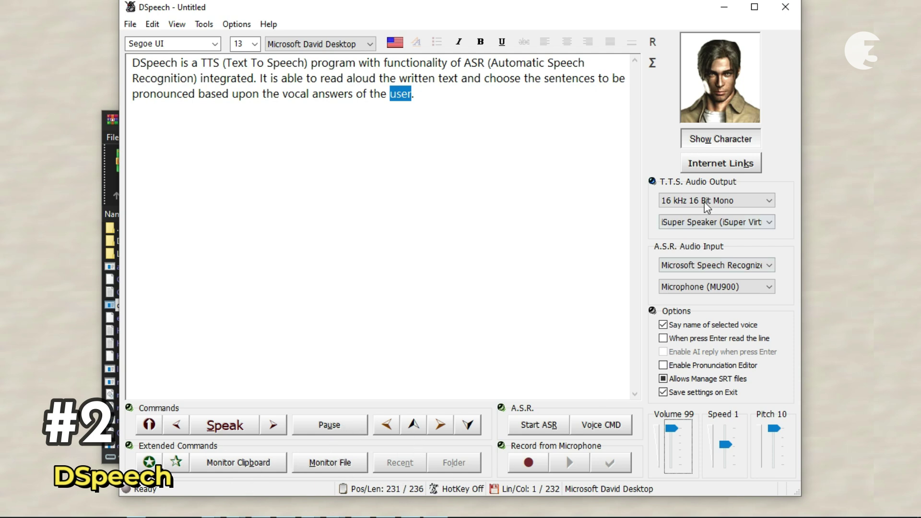
Set the T.T.S. audio output to 44 kHz 16 Bit Mono and have the text read again from its beginning.
click(762, 202)
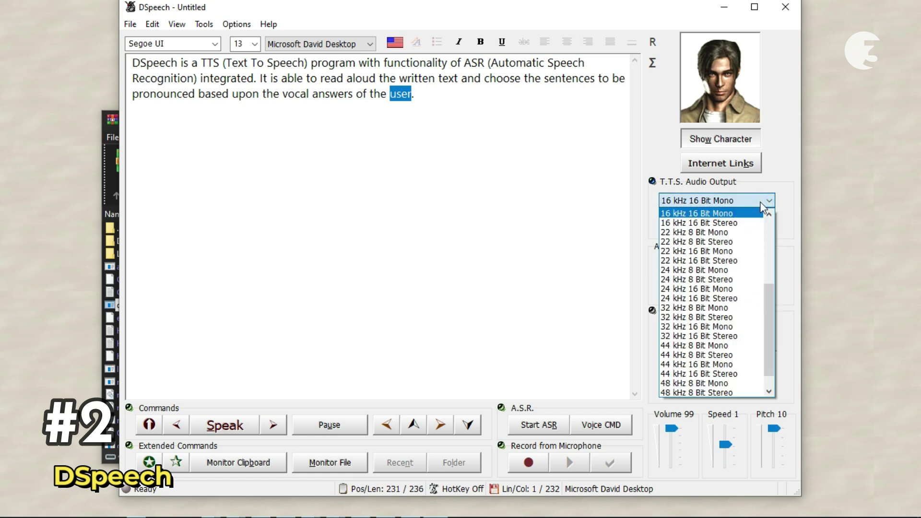
click(729, 365)
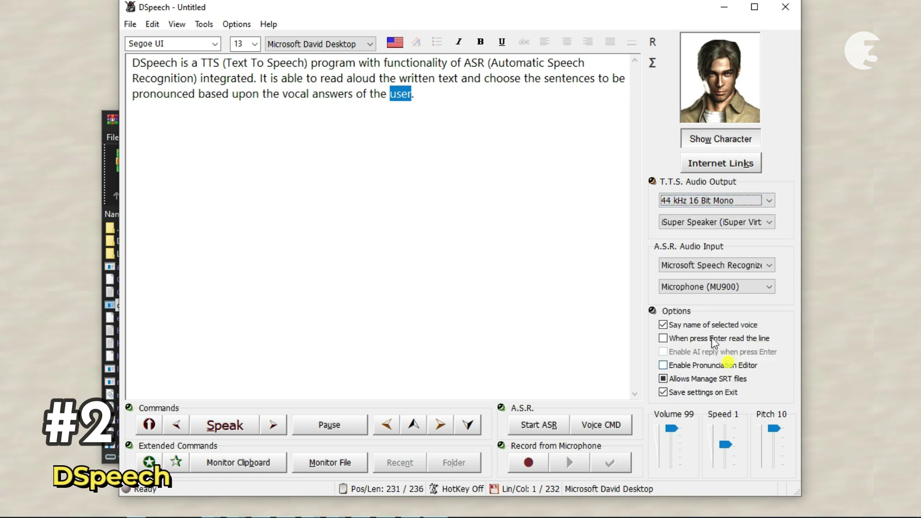
click(218, 425)
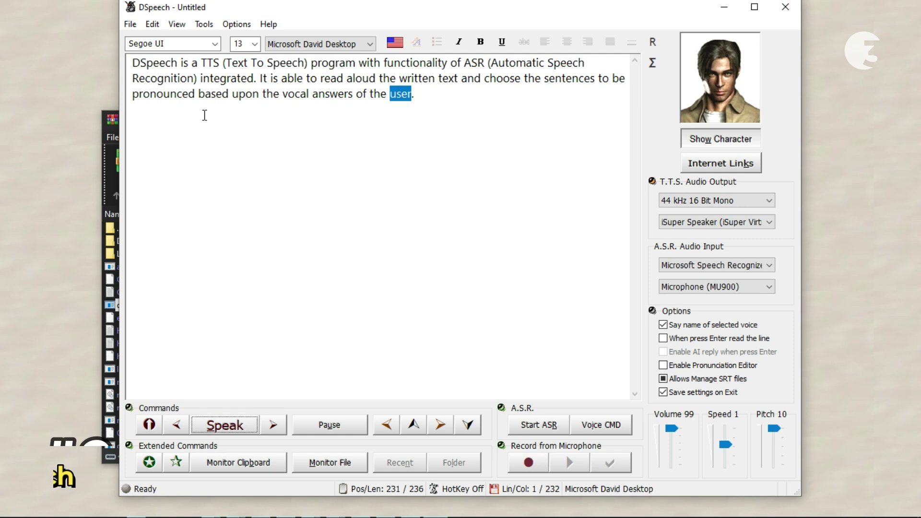
click(138, 62)
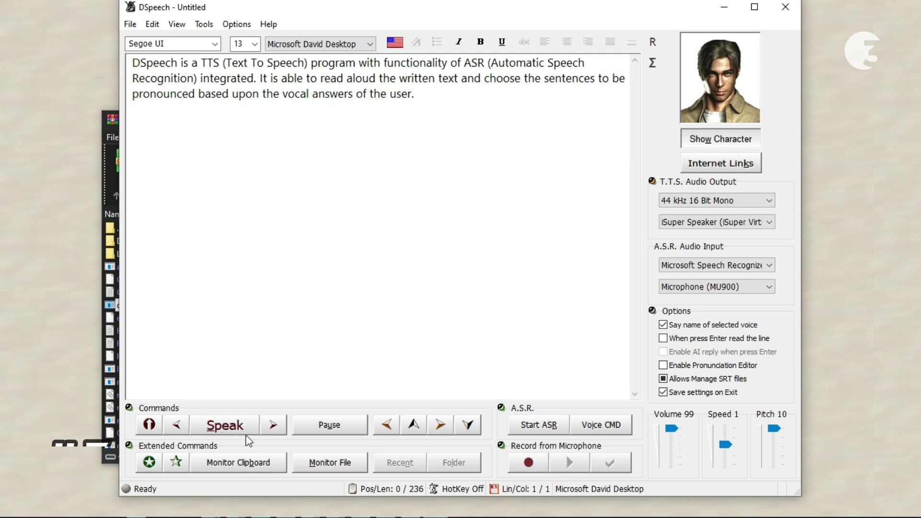
click(243, 428)
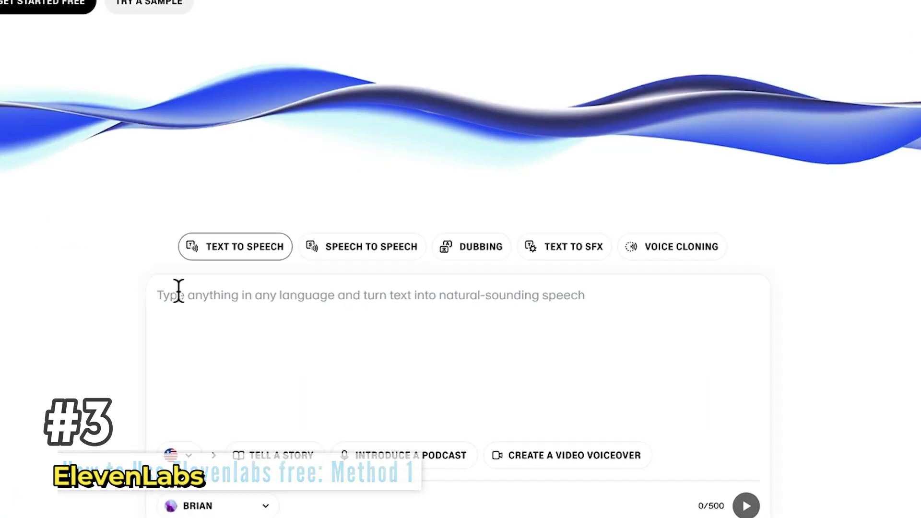
In the ElevenLabs text-to-speech demo, enter "Like and subscribe for more AI news and updates like this" and play it with the Brian voice.
click(105, 204)
text(Like and subscribe for more AI news and updates like this)
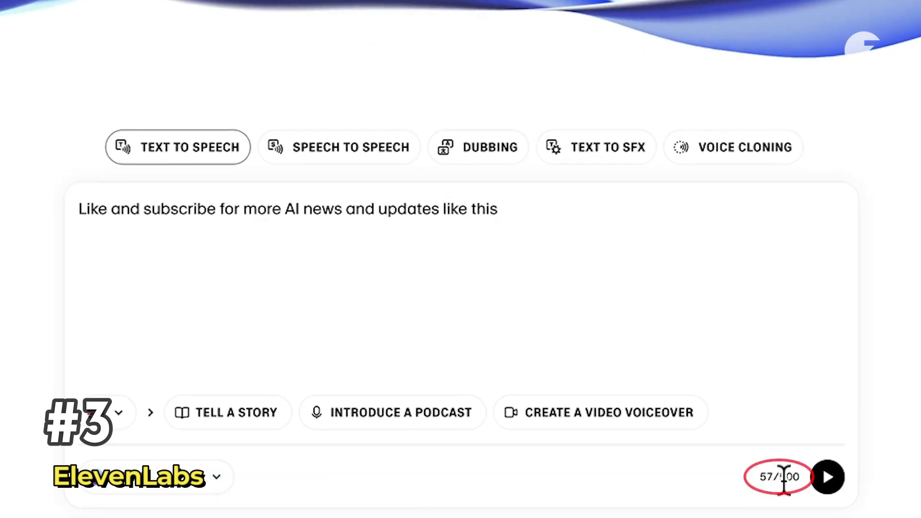
click(120, 424)
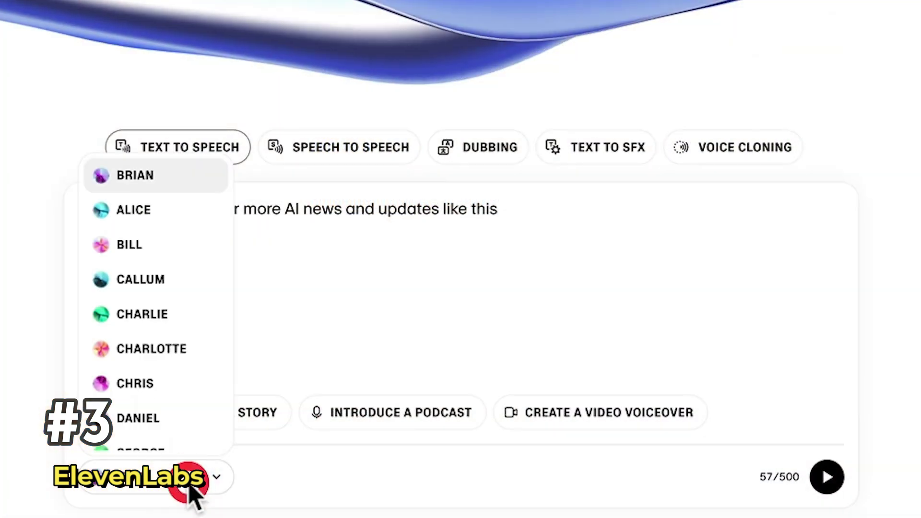
click(288, 472)
click(826, 477)
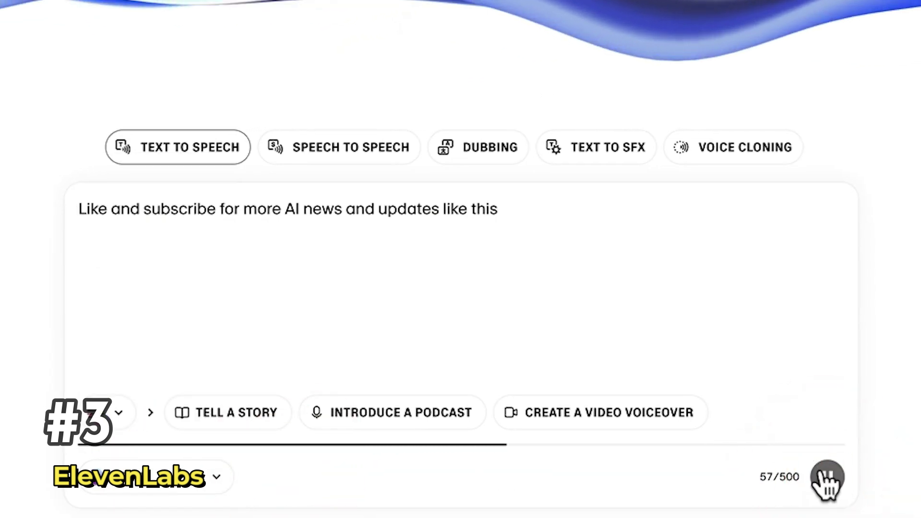
Change the demo voice to Charlotte and play the same text.
click(221, 481)
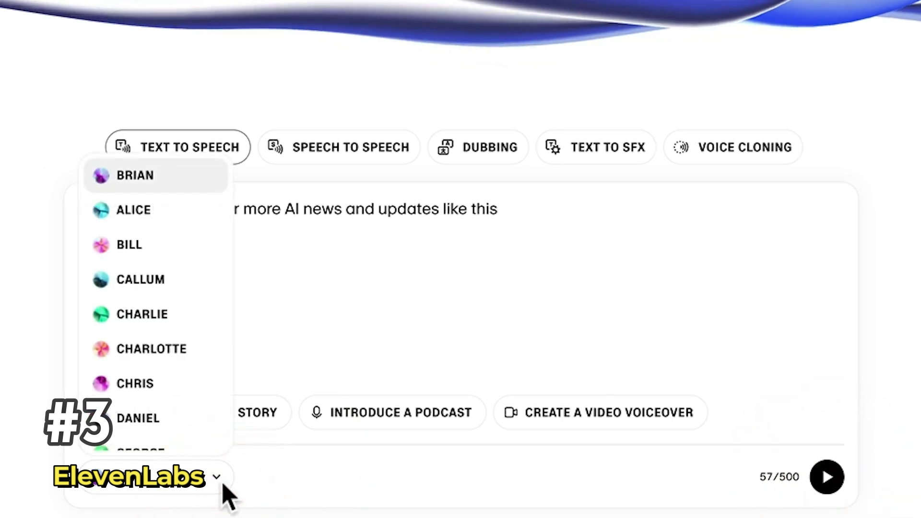
click(146, 349)
click(827, 477)
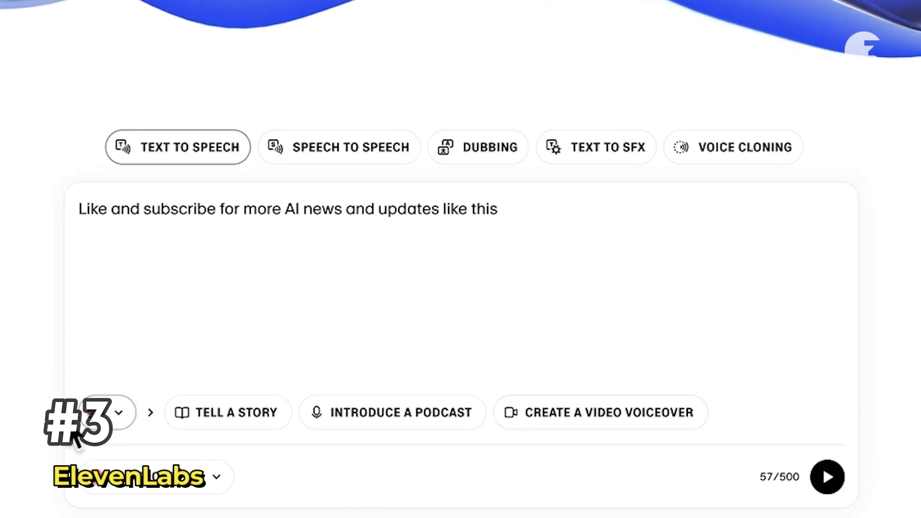
Go to the ElevenLabs pricing page and start the Free plan.
scroll(665, 414, down, 3)
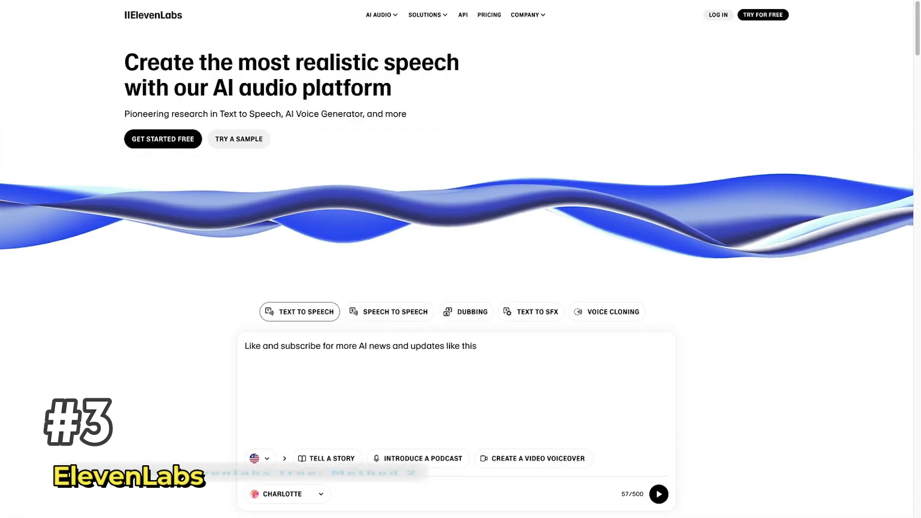
click(489, 15)
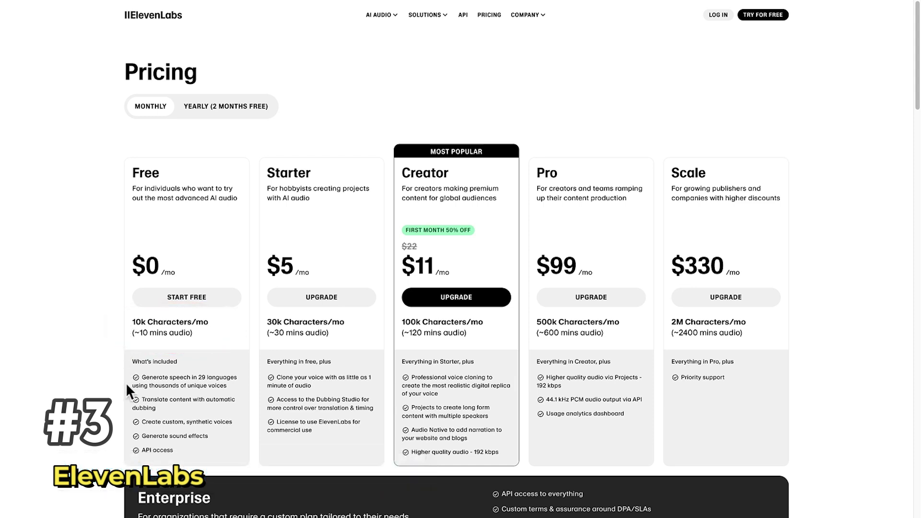
click(175, 301)
click(773, 57)
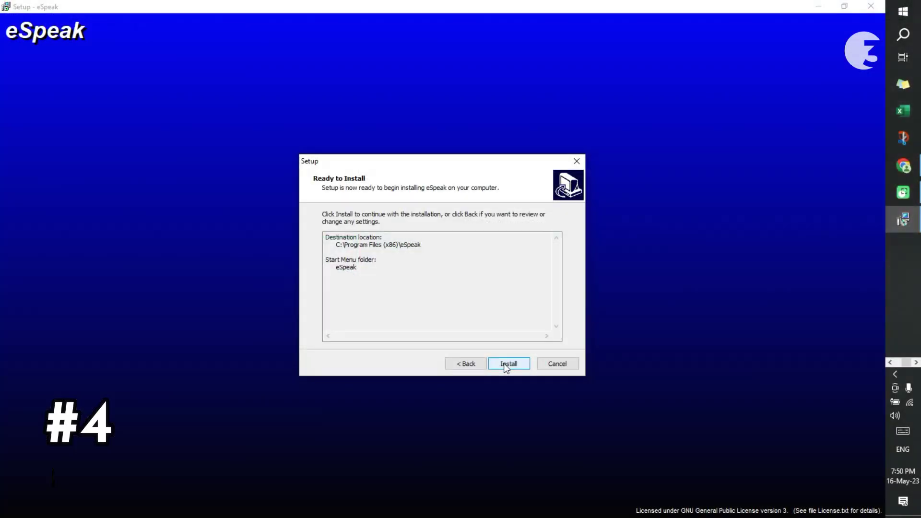
Install eSpeak into C:\Program Files (x86)\eSpeak with the Start Menu folder eSpeak.
click(504, 364)
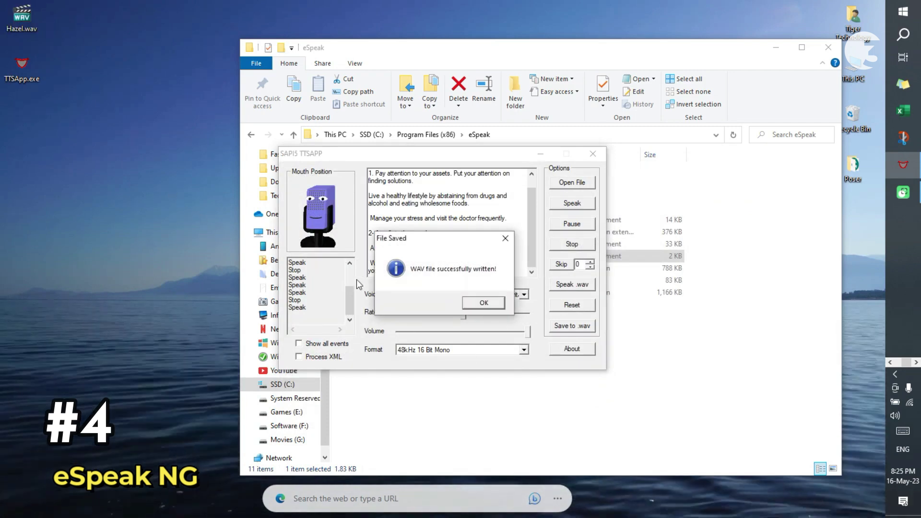
Close the file-saved message, play Hazel.wav from the desktop and move its player window clear of the SAPI5 TTSAPP window.
click(484, 303)
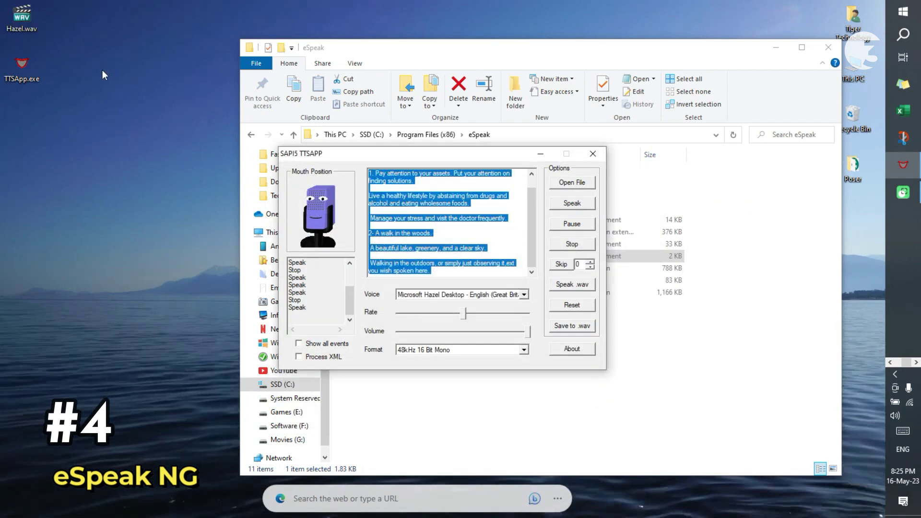
click(30, 15)
double_click(30, 15)
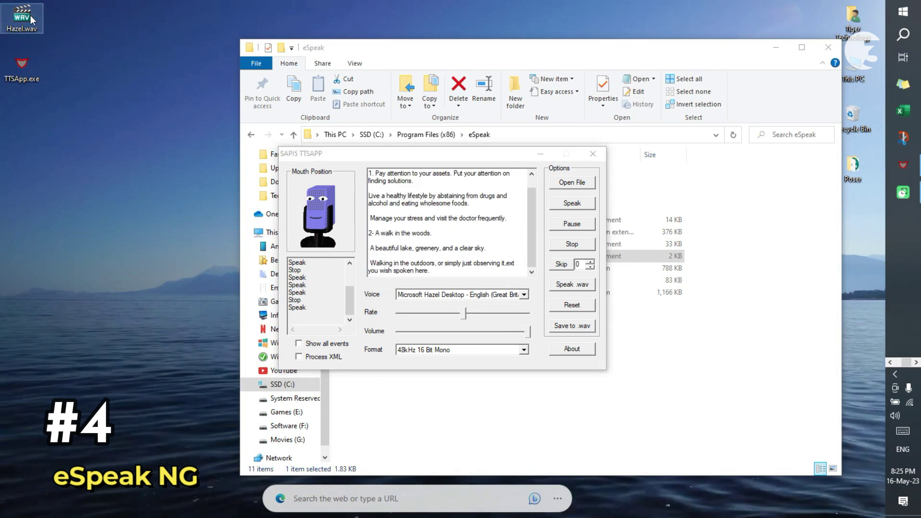
drag(445, 97, 532, 309)
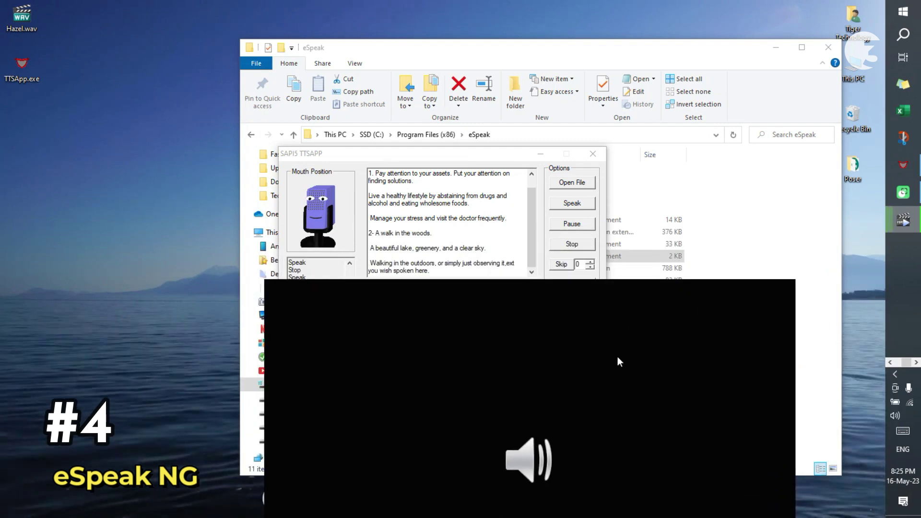
drag(608, 362, 773, 187)
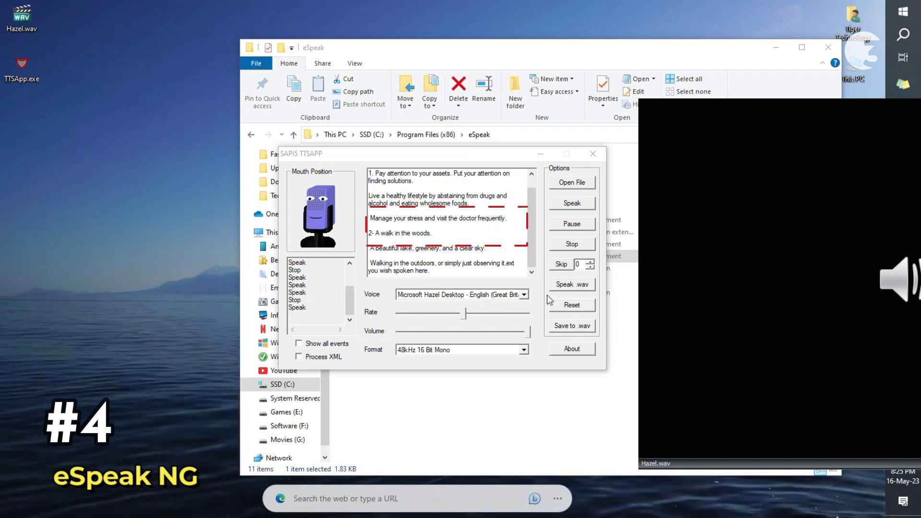
Move the Hazel.wav player window aside and open the file location of TTSApp.exe from the desktop.
drag(844, 348, 453, 341)
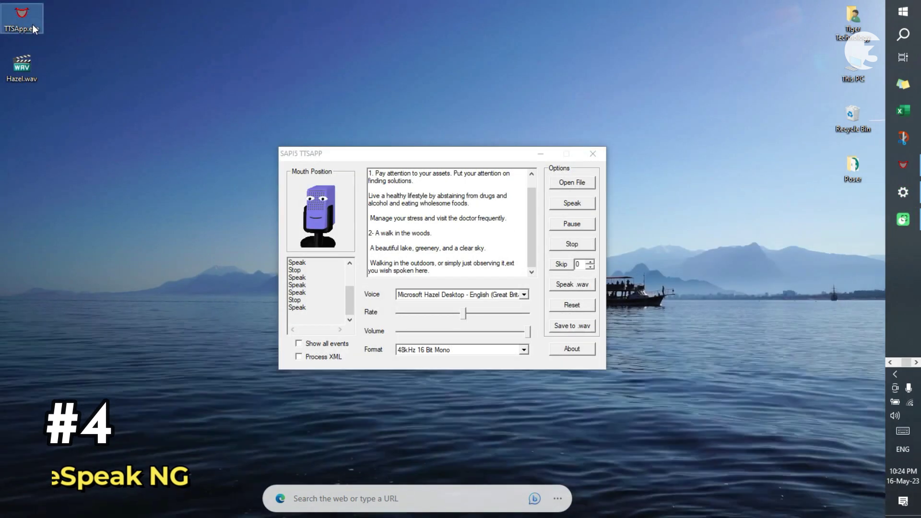
right_click(33, 25)
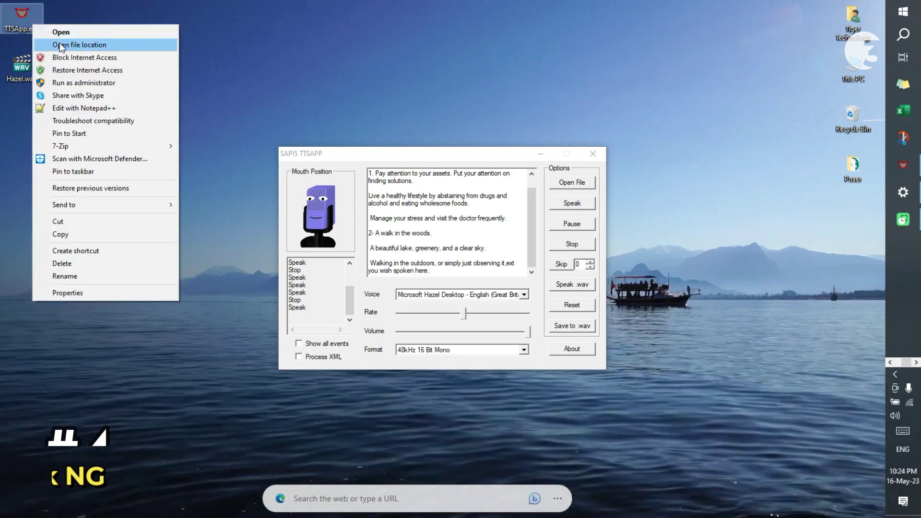
click(60, 45)
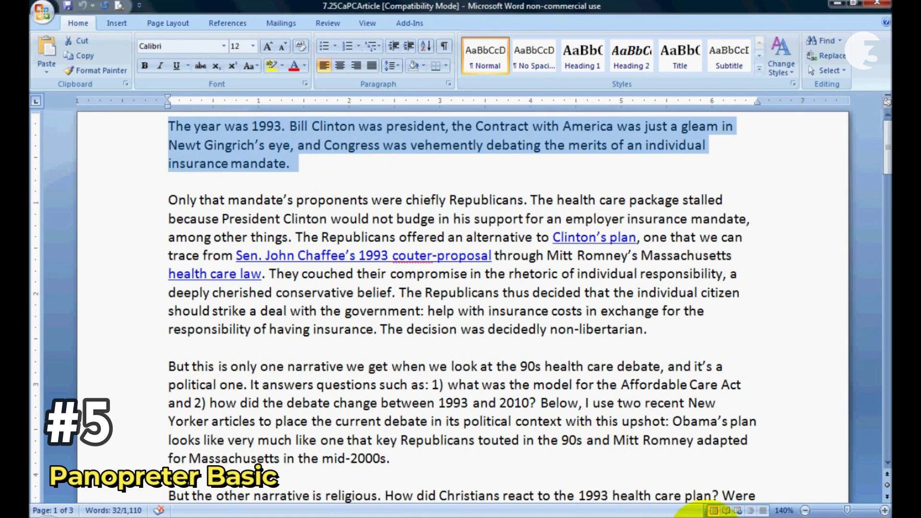
Switch to Panopreter Basic, choose Input and Speak, and paste the paragraph beginning "The year was 1993".
click(705, 514)
click(485, 58)
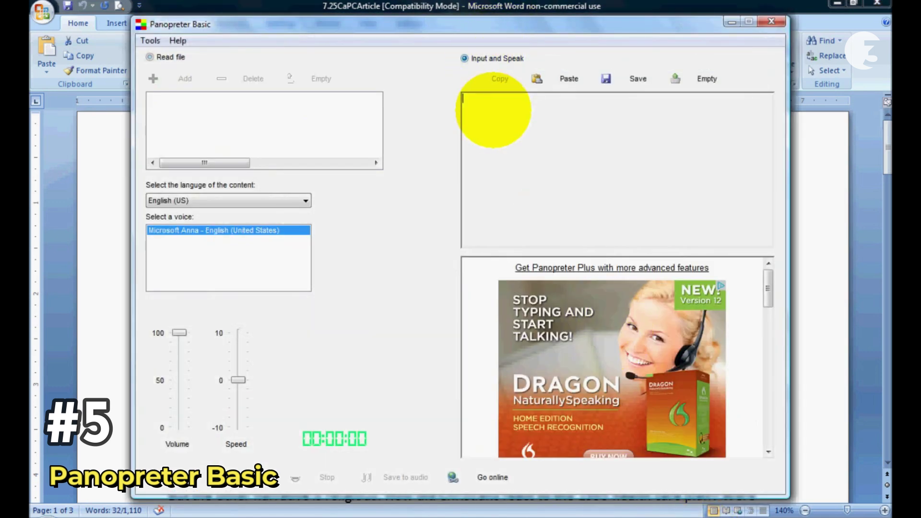
text(The year was 1993. Bill Clinton was president, the Contract with America was just a gleam in Newt Gingrich’s eye, and Congress was vehemently debating the merits of an individual insurance mandate.)
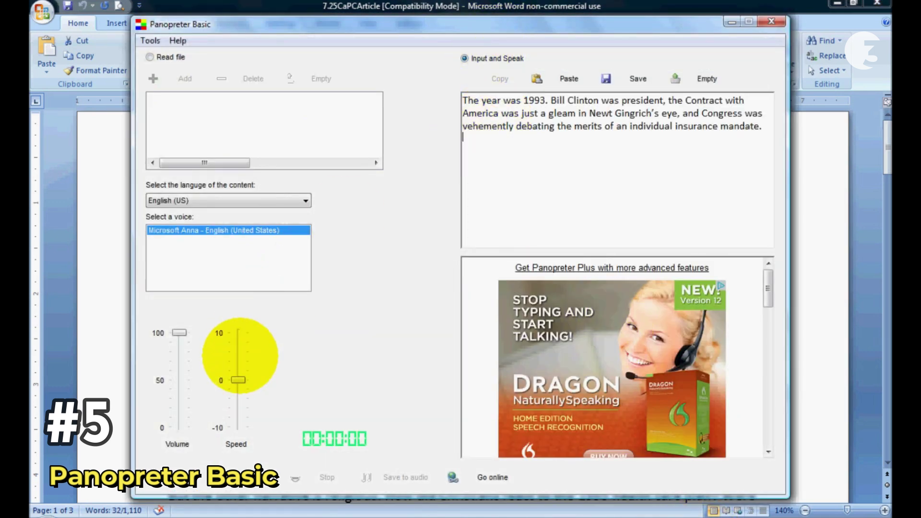
Raise the speech speed to about 5, play the pasted paragraph and stop the reading.
drag(238, 361, 237, 356)
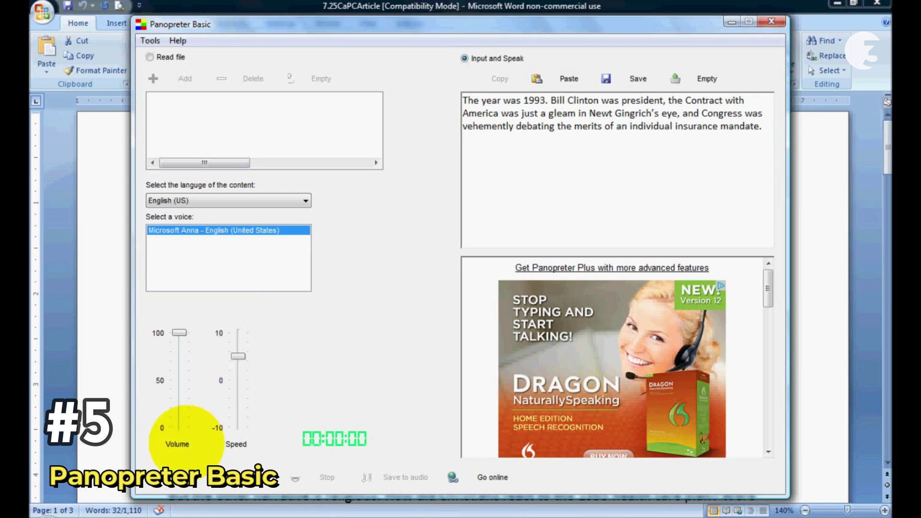
click(177, 477)
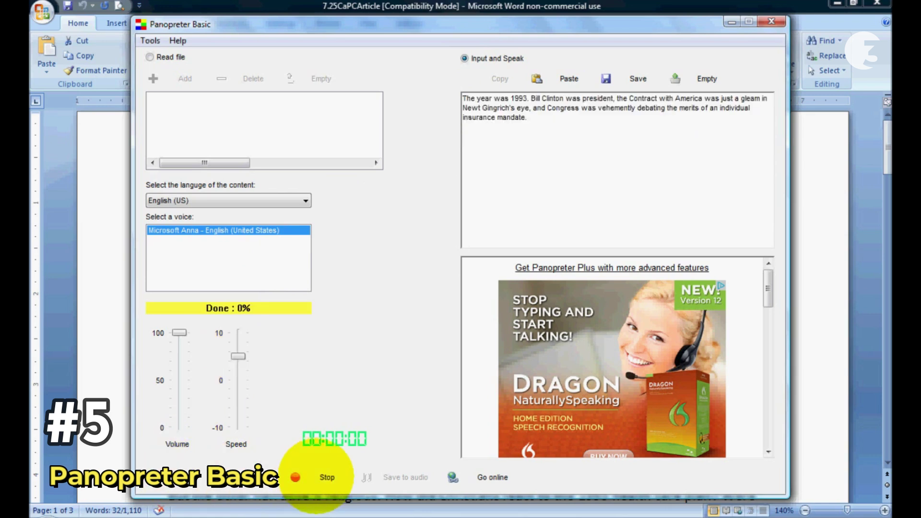
click(324, 477)
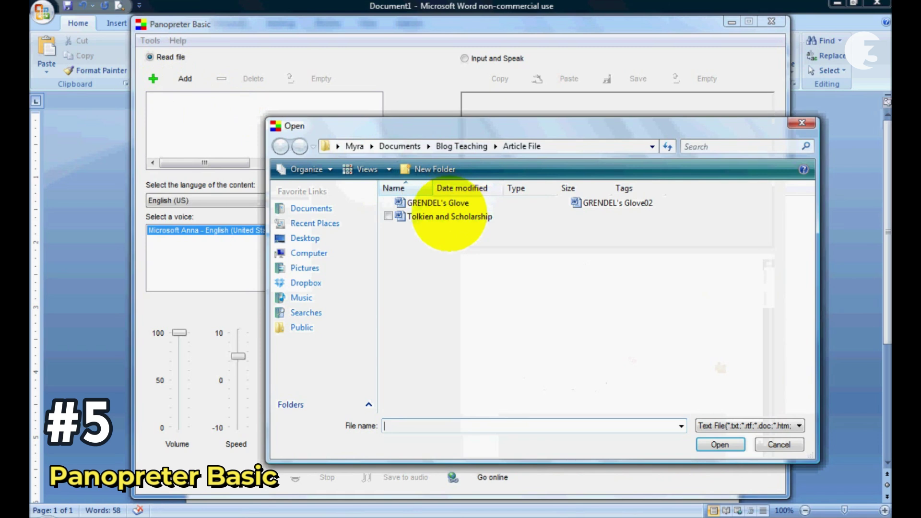
Add the document "Tolkien and Scholarship" from the Article File folder as the file to read.
click(448, 219)
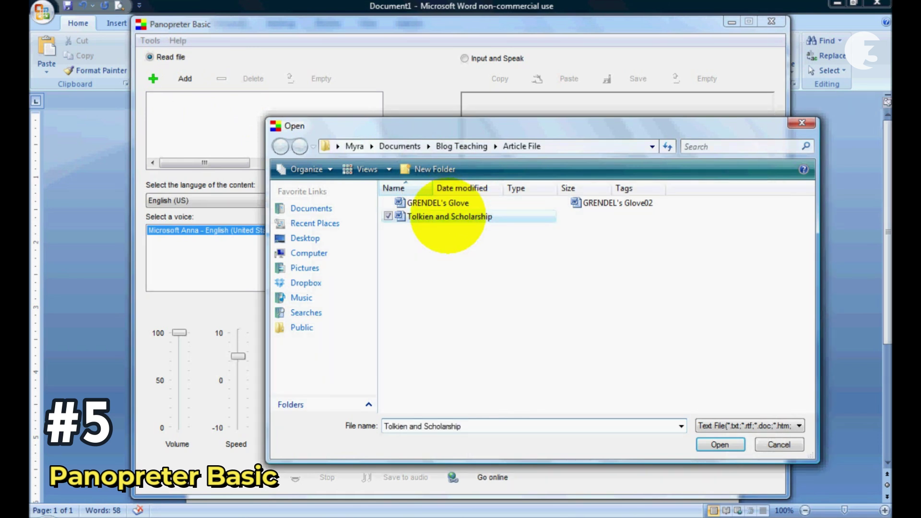
double_click(447, 216)
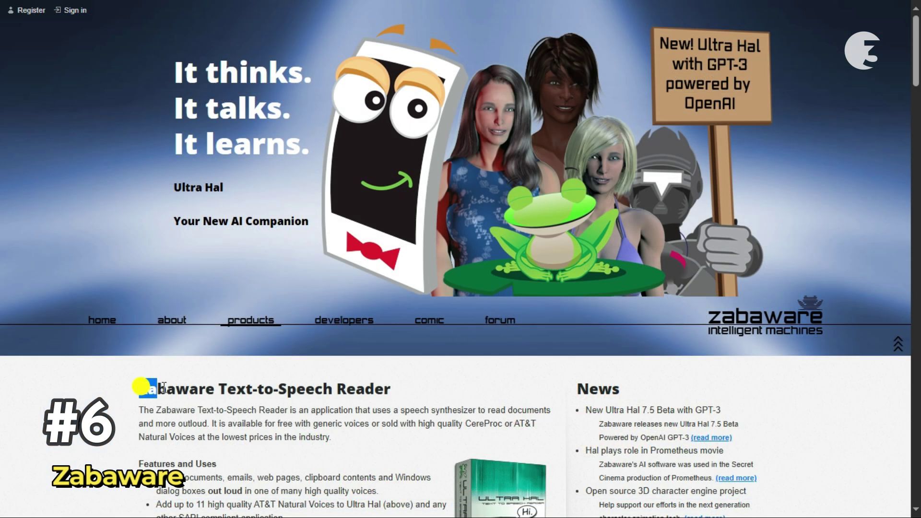
Download the free Text-to-Speech Reader from the Zabaware site and launch ZabawareReaderSetup.exe from HalReader.zip.
drag(163, 387, 330, 437)
scroll(360, 331, down, 10)
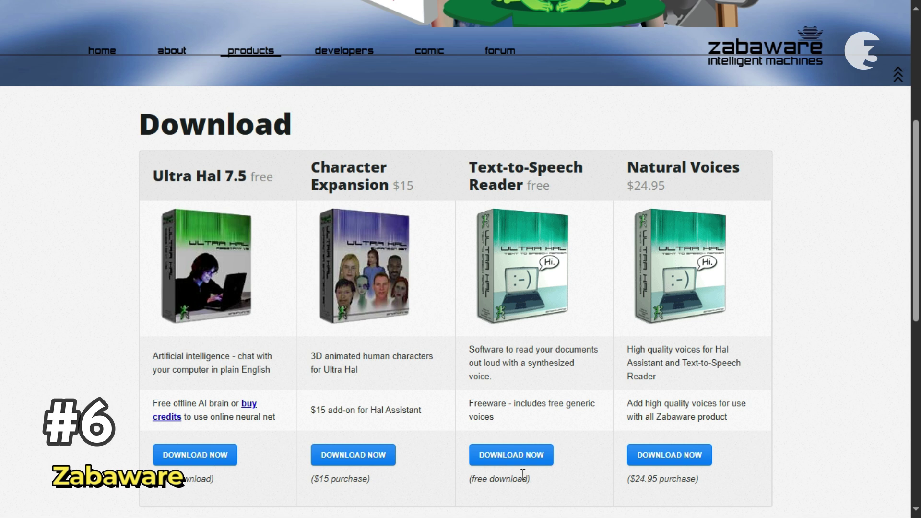
click(524, 456)
click(450, 314)
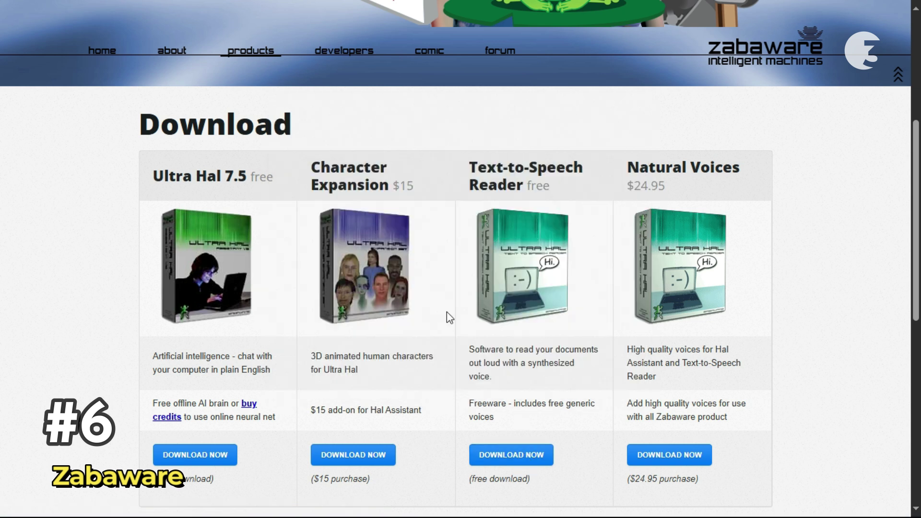
click(339, 298)
click(144, 255)
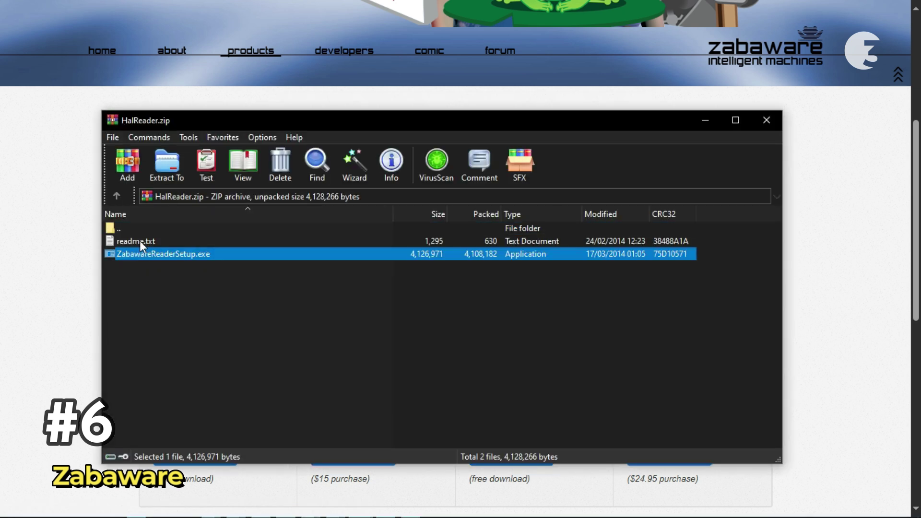
Open readme.txt from the HalReader.zip archive, read through to its end and close it.
double_click(139, 242)
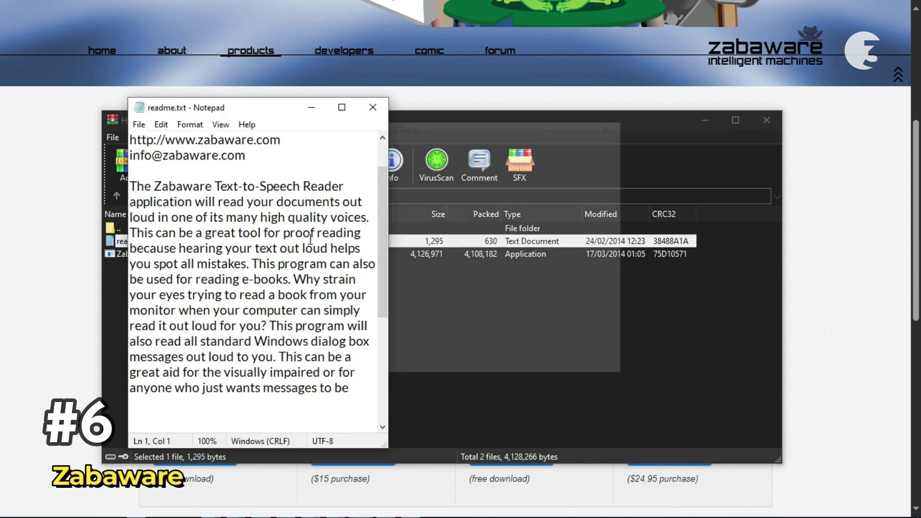
scroll(311, 238, down, 2)
scroll(301, 180, down, 2)
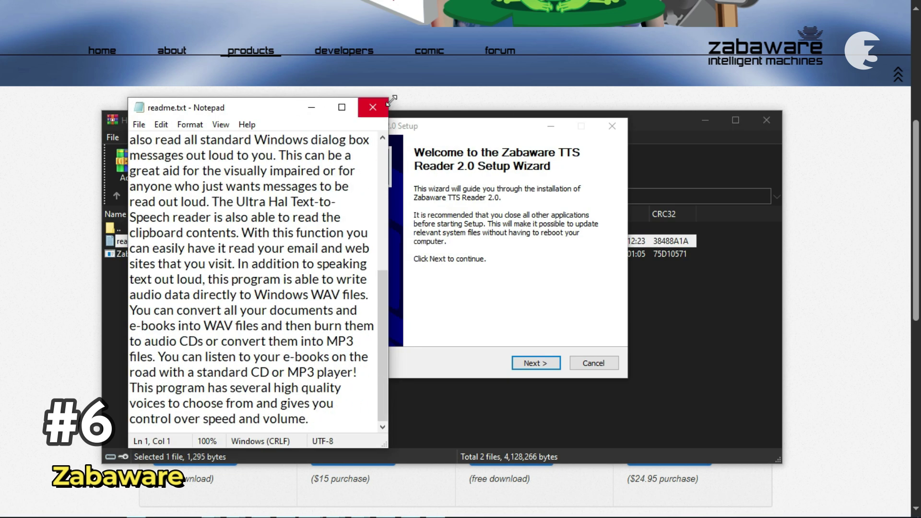
click(373, 107)
Install Zabaware TTS Reader 2.0, accepting the license agreement, and finish the setup wizard.
click(436, 509)
click(534, 363)
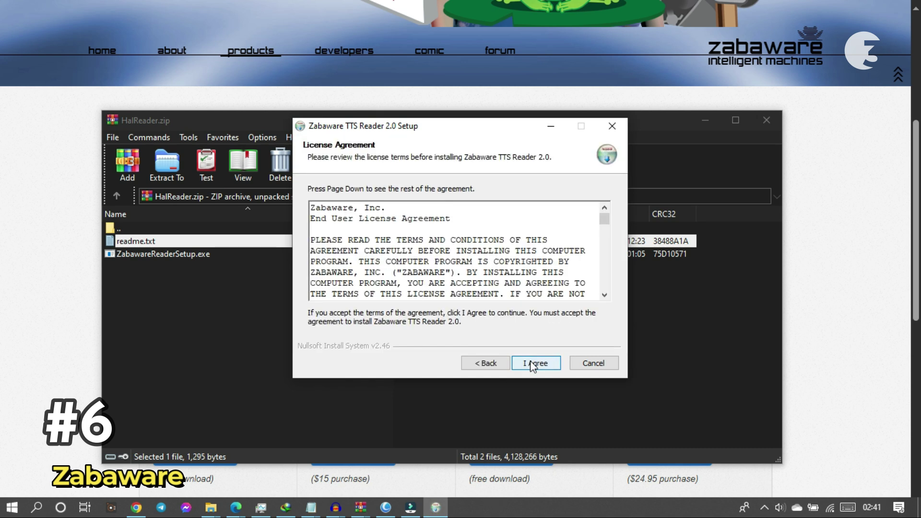
click(532, 361)
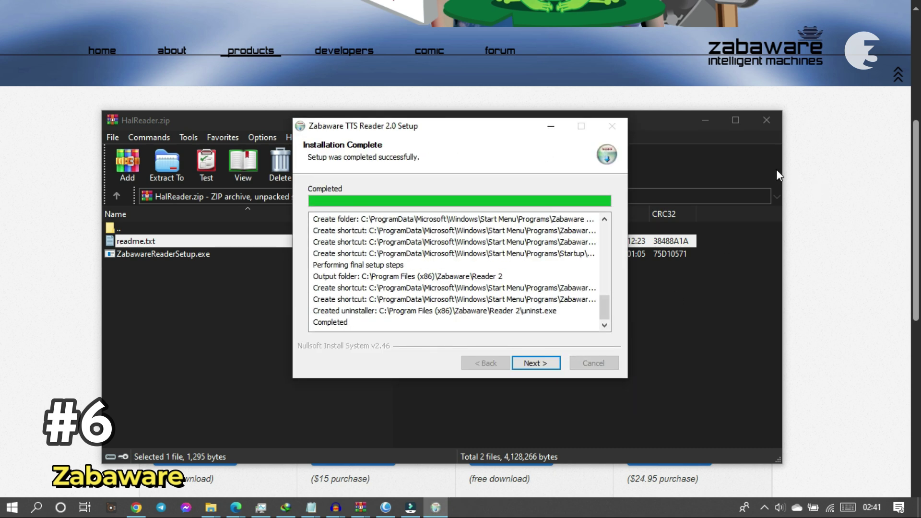
click(535, 364)
click(534, 363)
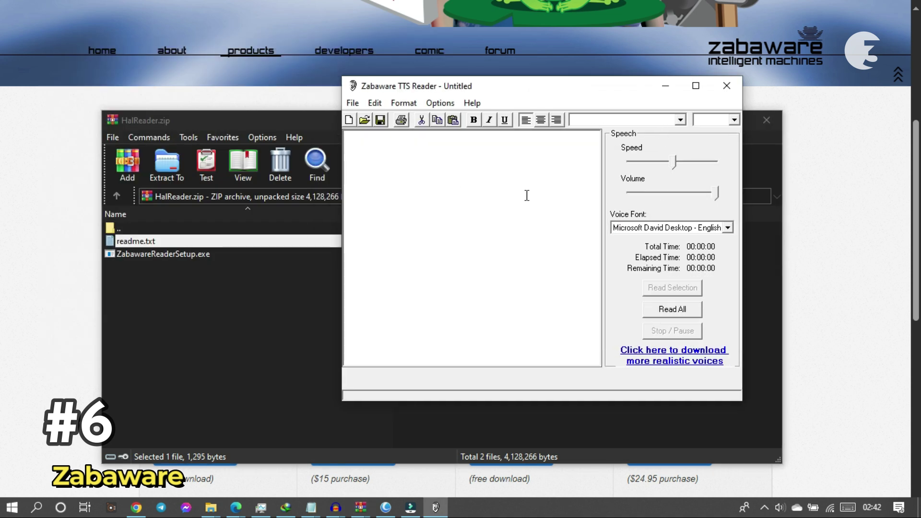
Read the Zabaware description aloud with the Microsoft David Desktop voice, stop it, and read a selection at a higher speed.
click(672, 309)
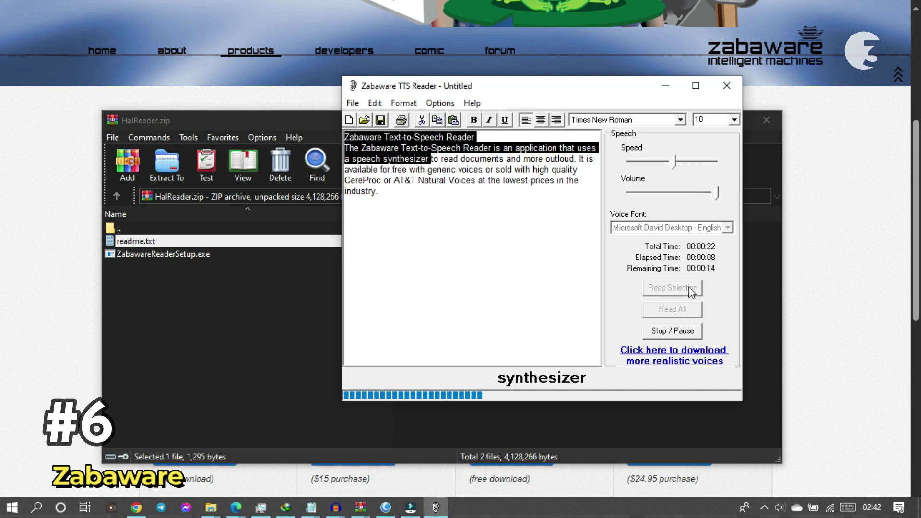
click(677, 333)
drag(674, 162, 695, 162)
click(675, 287)
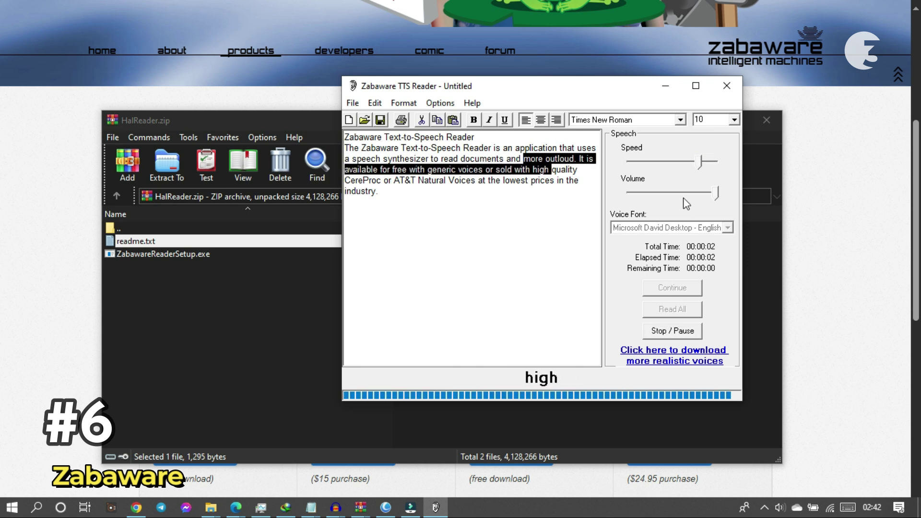
Lower the speech speed a little, read all the text again, stop it and reduce the speed slightly further.
click(688, 161)
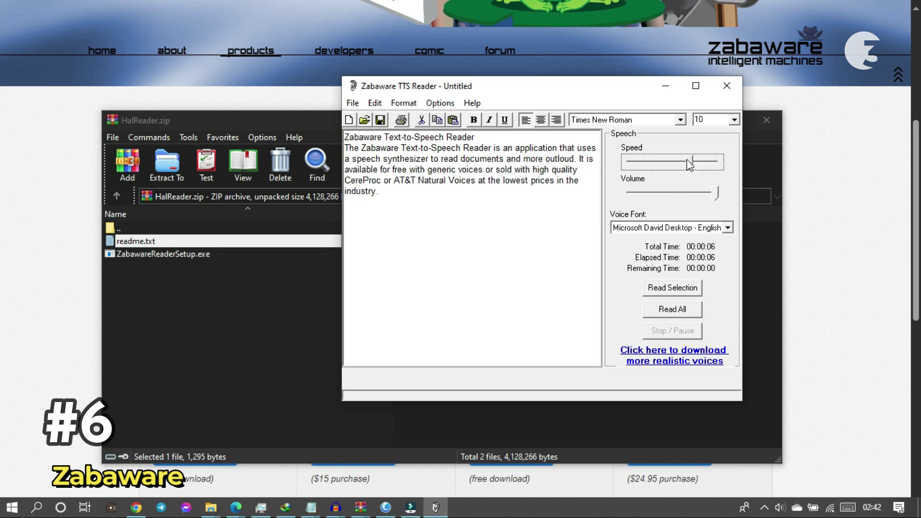
click(674, 309)
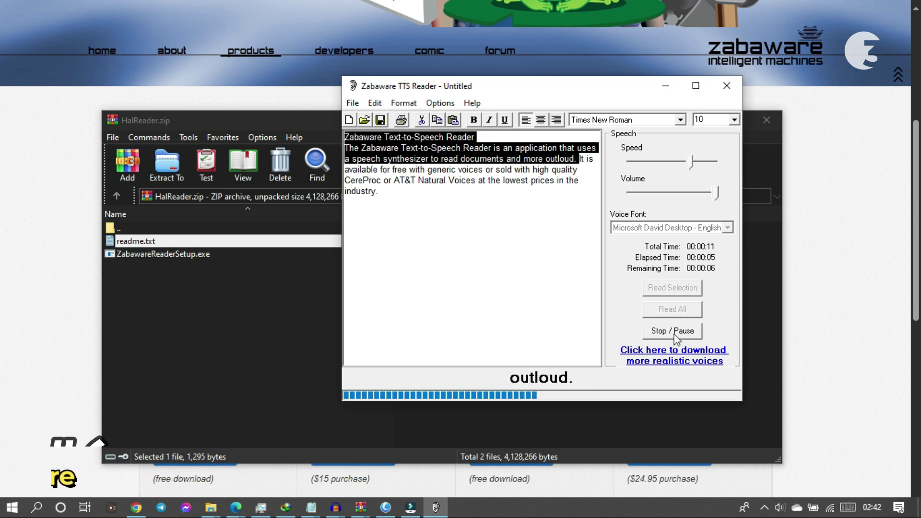
click(674, 336)
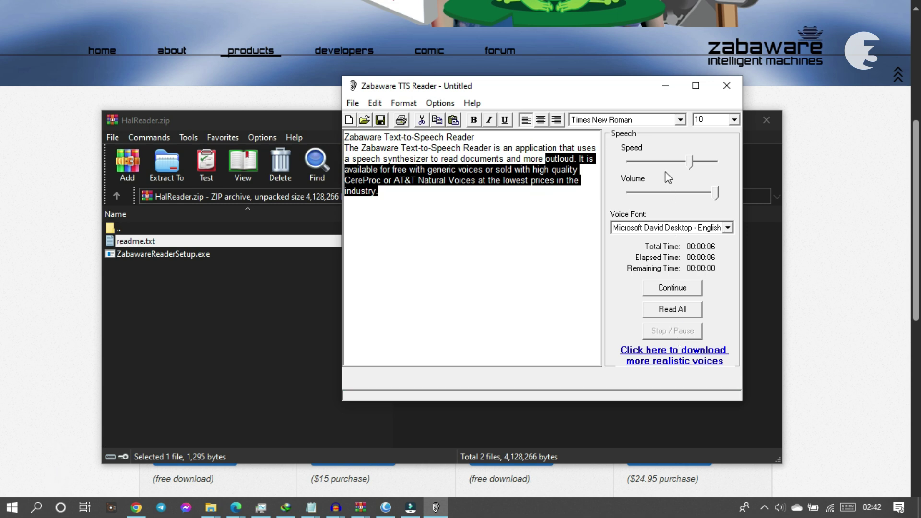
drag(690, 161, 684, 159)
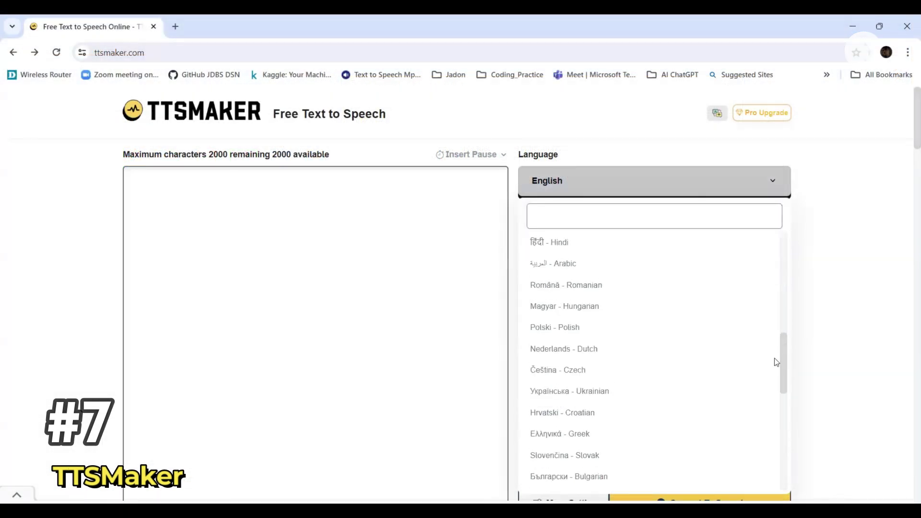
Switch to ttsmaker.com, leave the language on English and look through the available United States voices.
key(Escape)
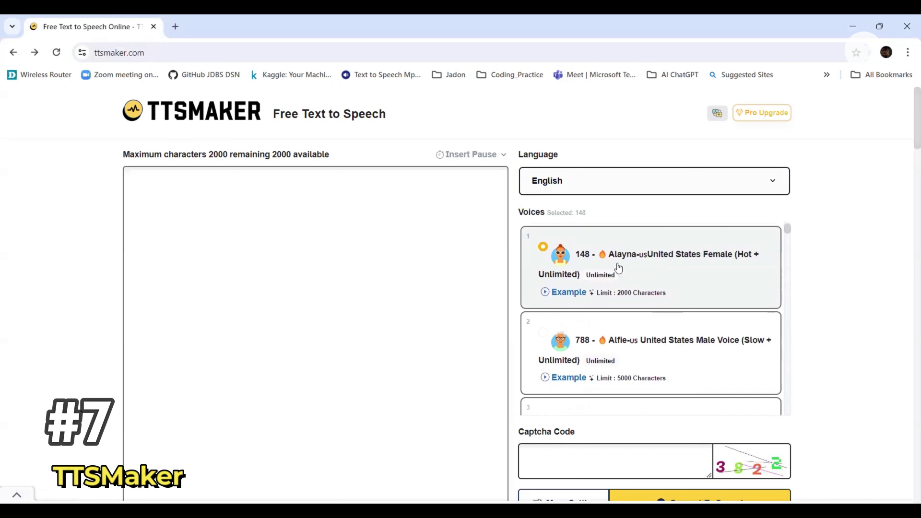
scroll(667, 355, down, 10)
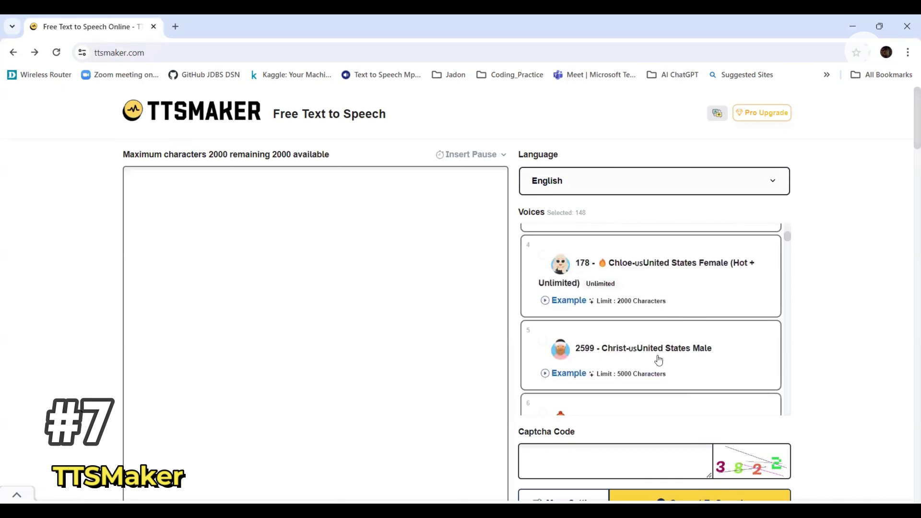
scroll(660, 358, up, 1)
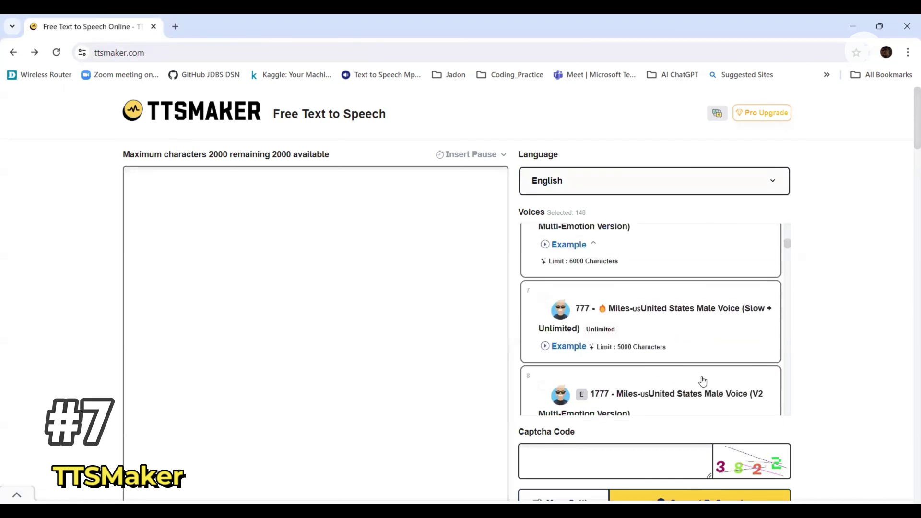
scroll(664, 355, down, 5)
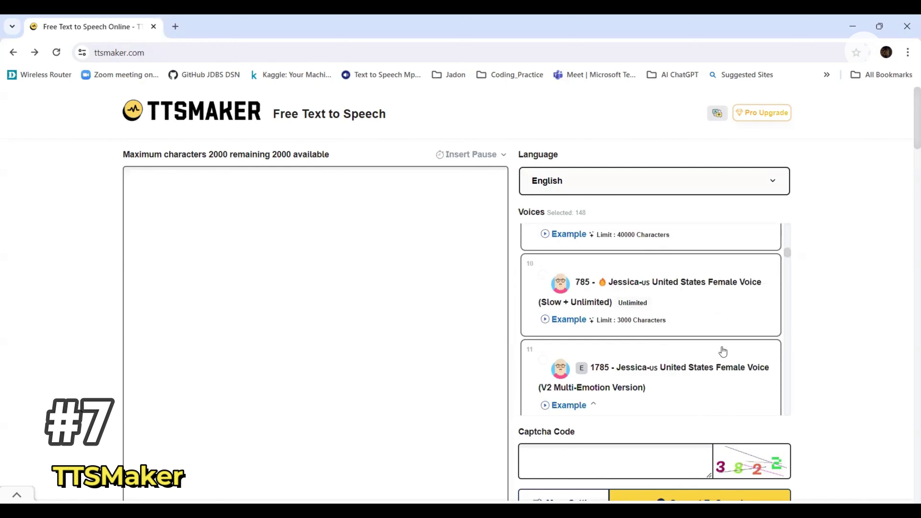
Enter the paragraph beginning "As you all aware that AI is taking over the world" and fill in the captcha code.
click(229, 182)
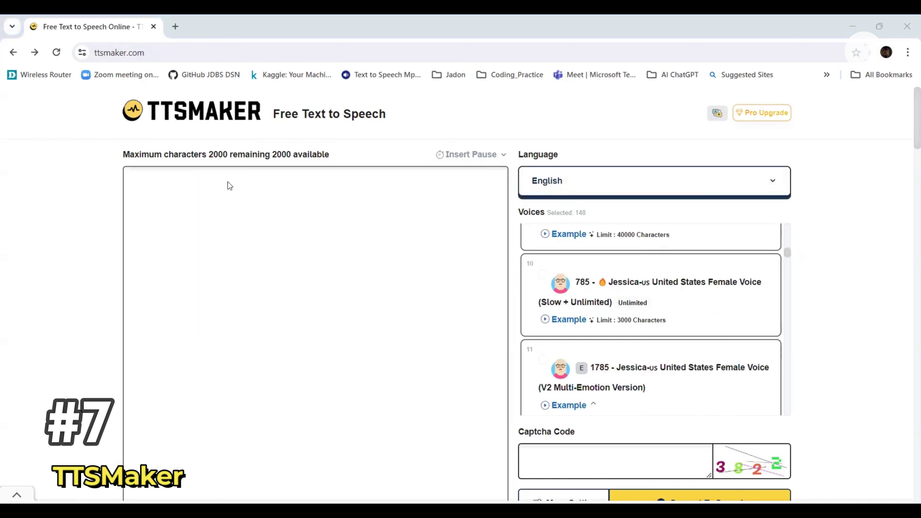
text(As you all aware that AI is taking over the world. In such a short span of time, we have seen so many layoffs, millions of jobs replaced by AI, and whatnot. You don't want to get affected by this recession wave, right?)
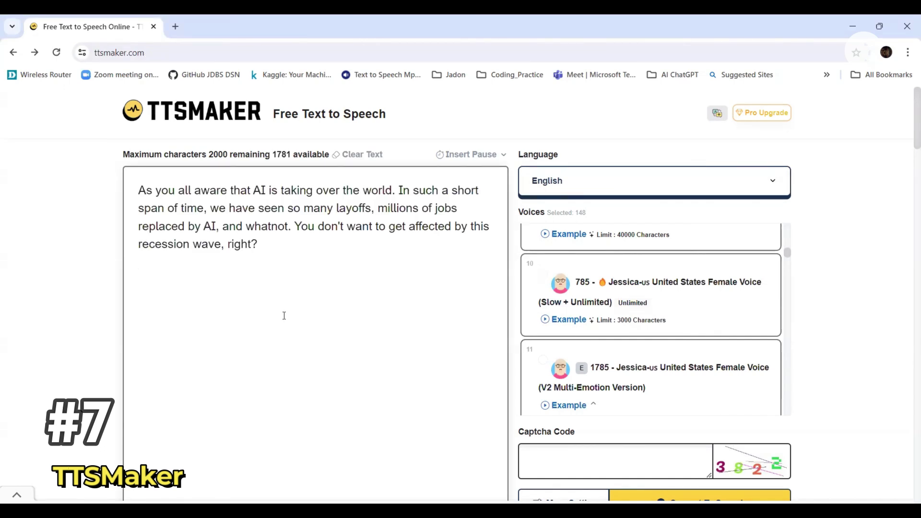
scroll(599, 335, down, 2)
click(600, 339)
text(3)
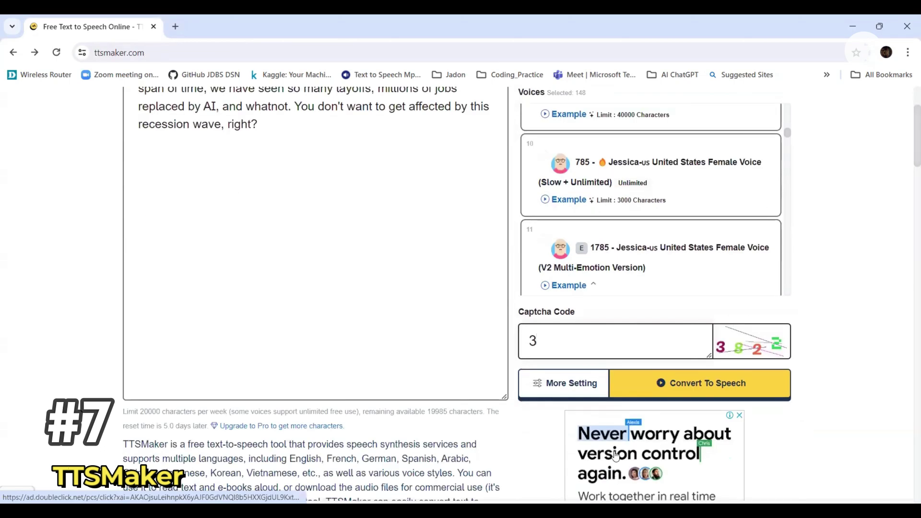
text(822)
Show the additional conversion settings and review the audio format, quality, voice speed, volume, pitch and pause options.
click(599, 372)
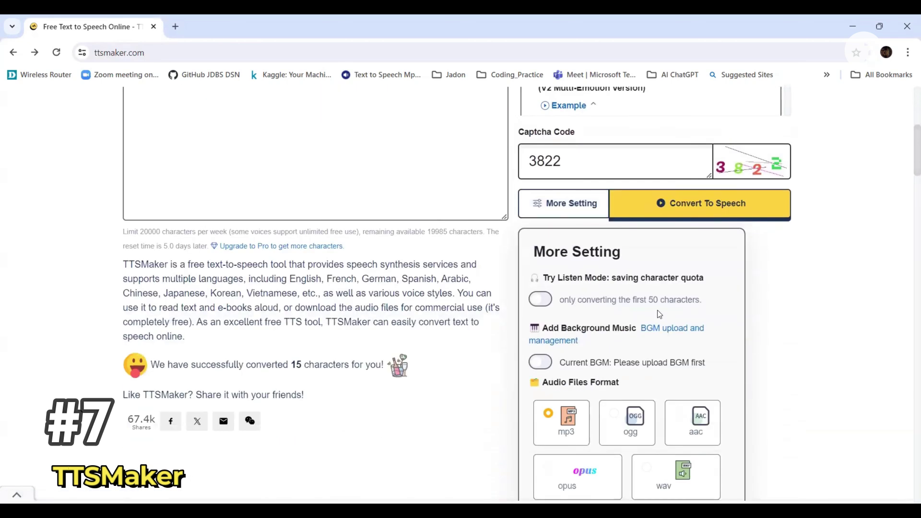
scroll(573, 355, down, 5)
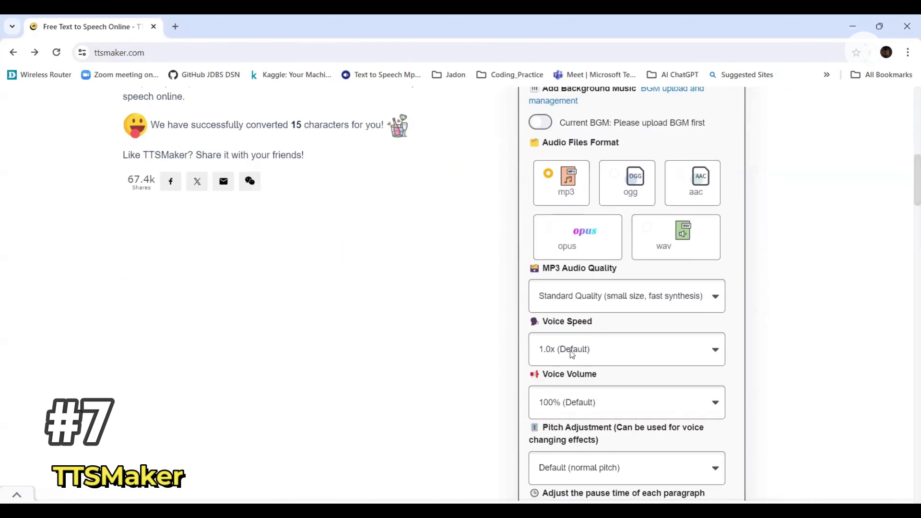
scroll(584, 407, down, 2)
click(633, 355)
click(482, 307)
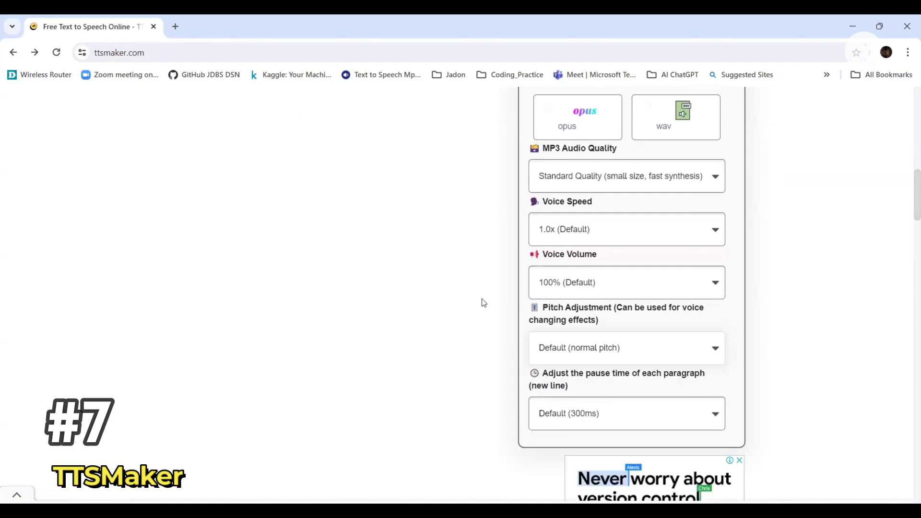
Select the voice 1480 Alayna United States Female (V2 Multi-Emotion Version), convert the text to speech and pause the playback.
scroll(484, 304, up, 10)
scroll(483, 303, up, 4)
scroll(632, 312, up, 5)
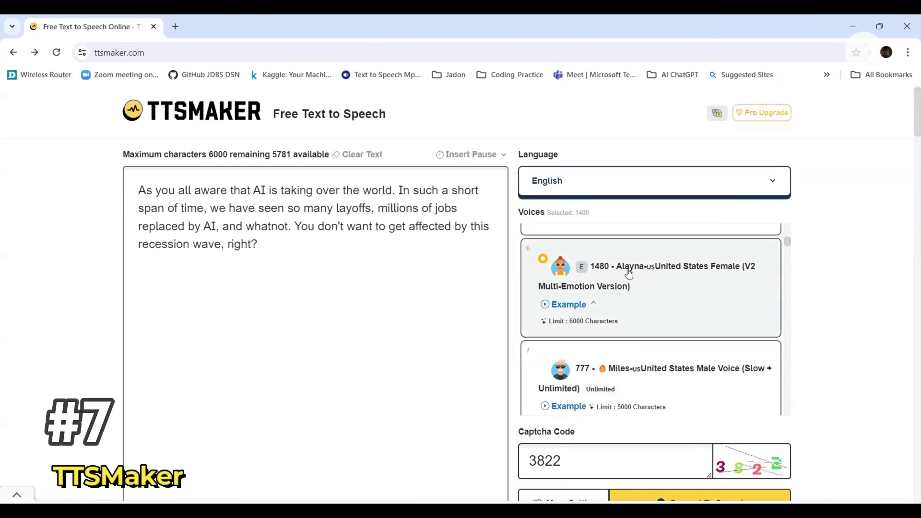
scroll(669, 286, down, 6)
click(672, 264)
scroll(671, 264, down, 5)
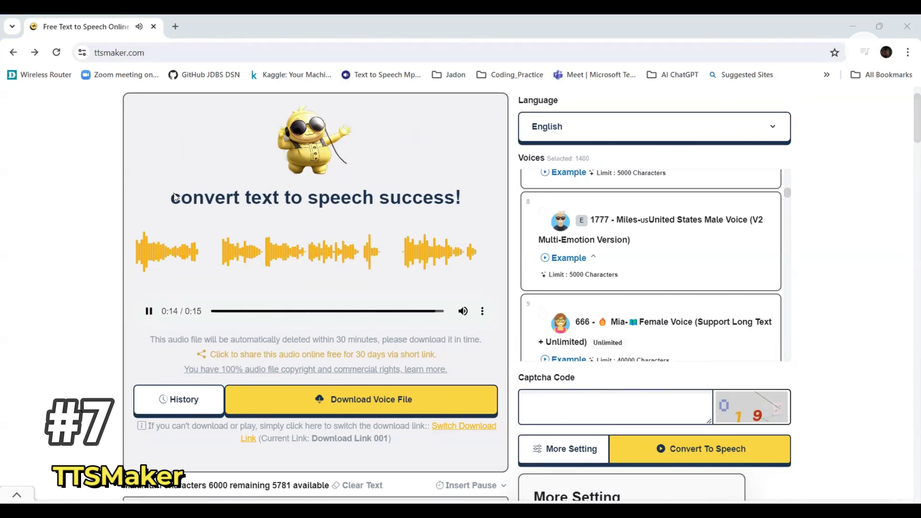
click(149, 312)
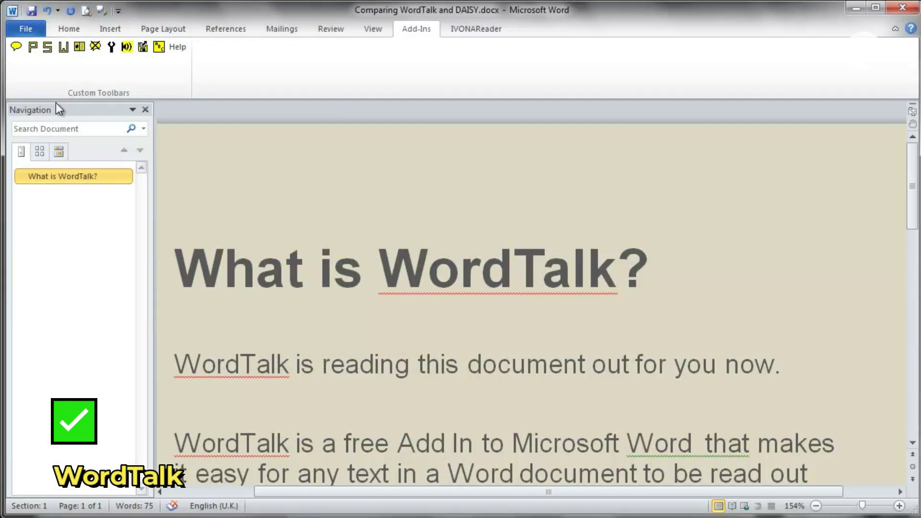
Switch to the Word document "Comparing WordTalk and DAISY.docx" and start reading it aloud with WordTalk.
click(15, 48)
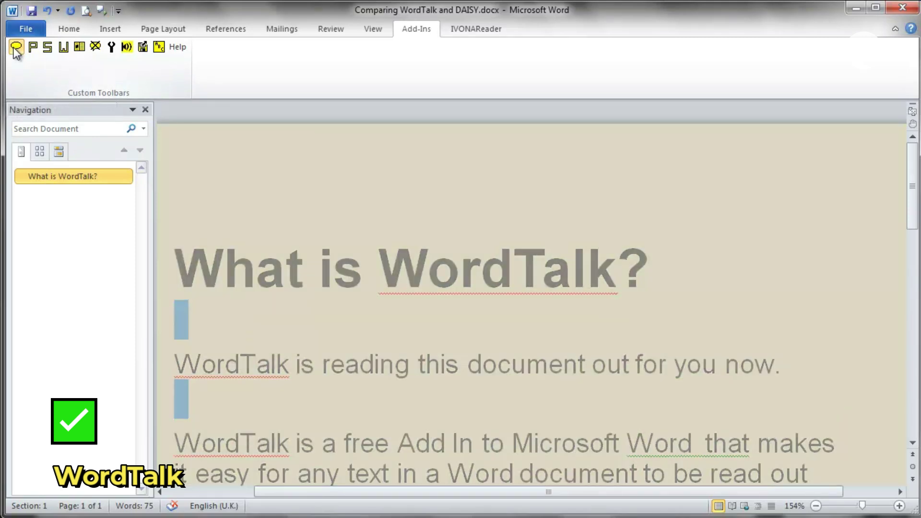